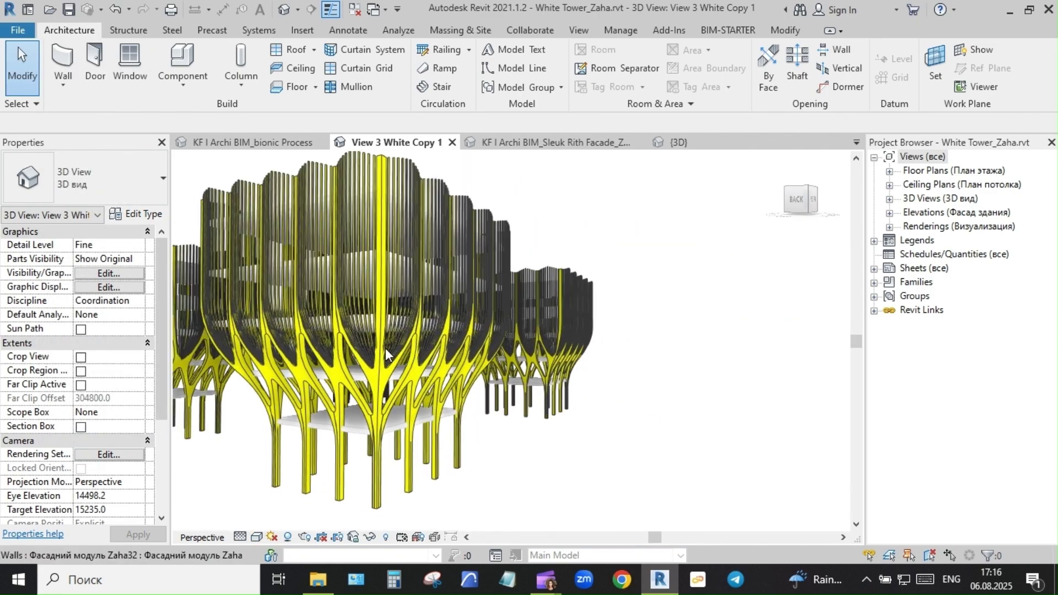
- Displace the foreground tower's front corner facade module outward from the building along the Y axis
left_click(382, 333)
left_click(490, 50)
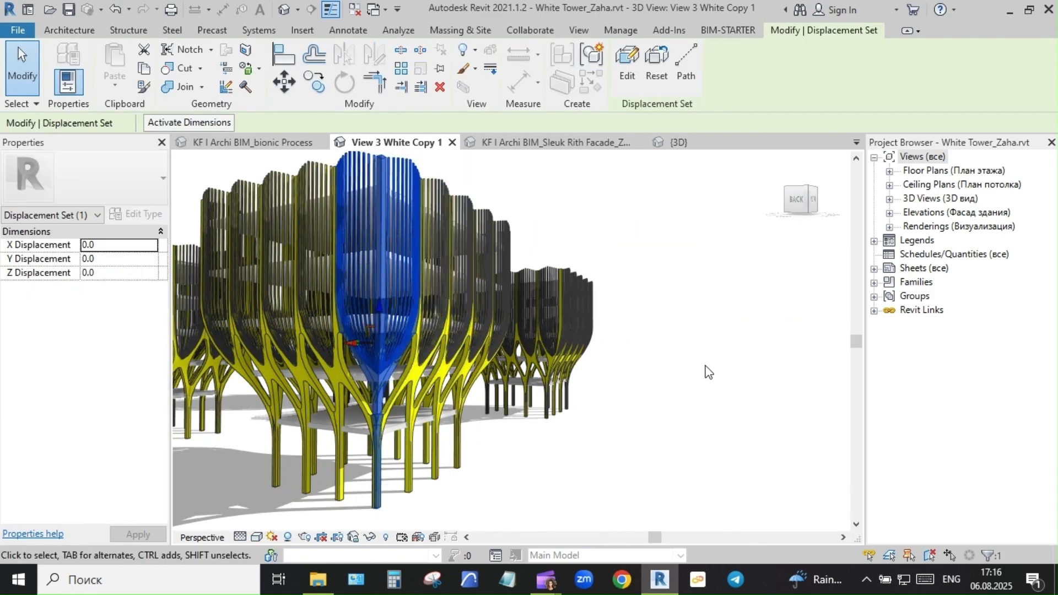
middle_click_drag(678, 458, 808, 464, "shift")
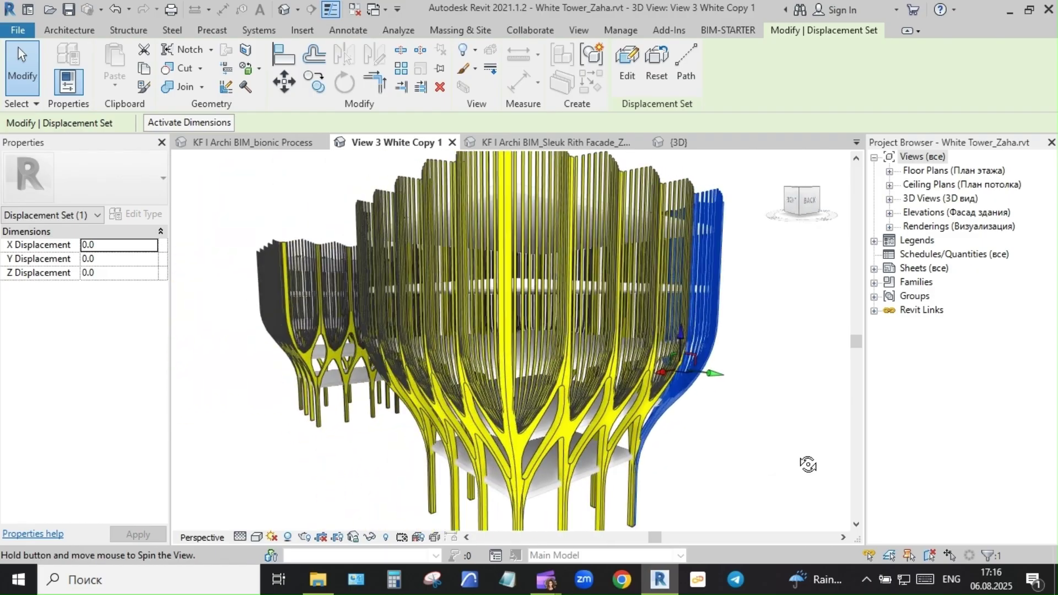
scroll(779, 449, "up", 6)
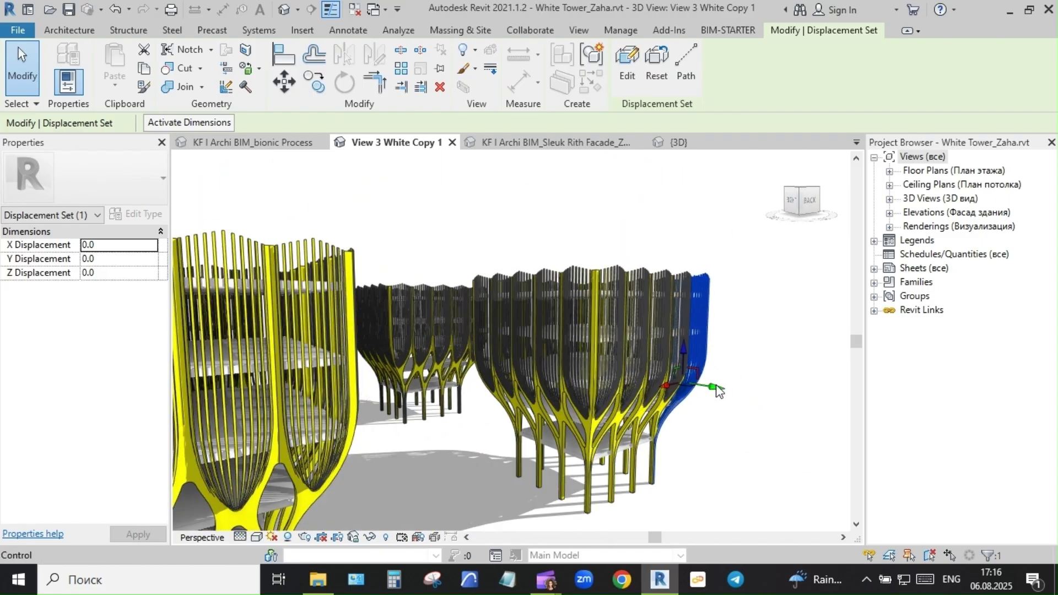
left_click_drag(716, 390, 766, 389)
- Add dashed displacement paths linking the displaced corner module to its original place on the tower
left_click(686, 60)
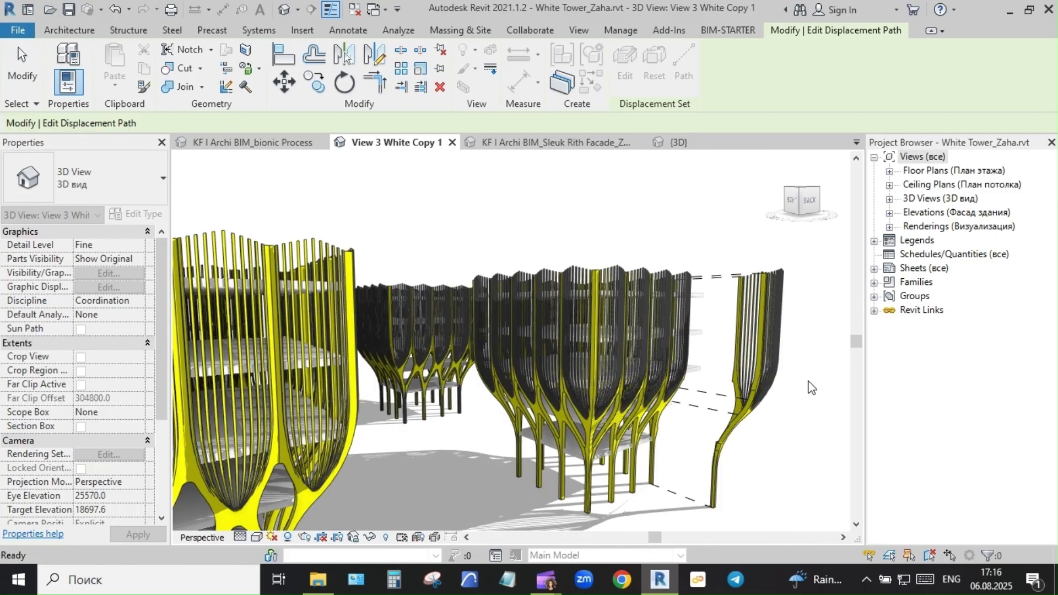
key("Escape")
scroll(503, 439, "down", 4)
middle_click_drag(634, 474, 503, 491, "shift")
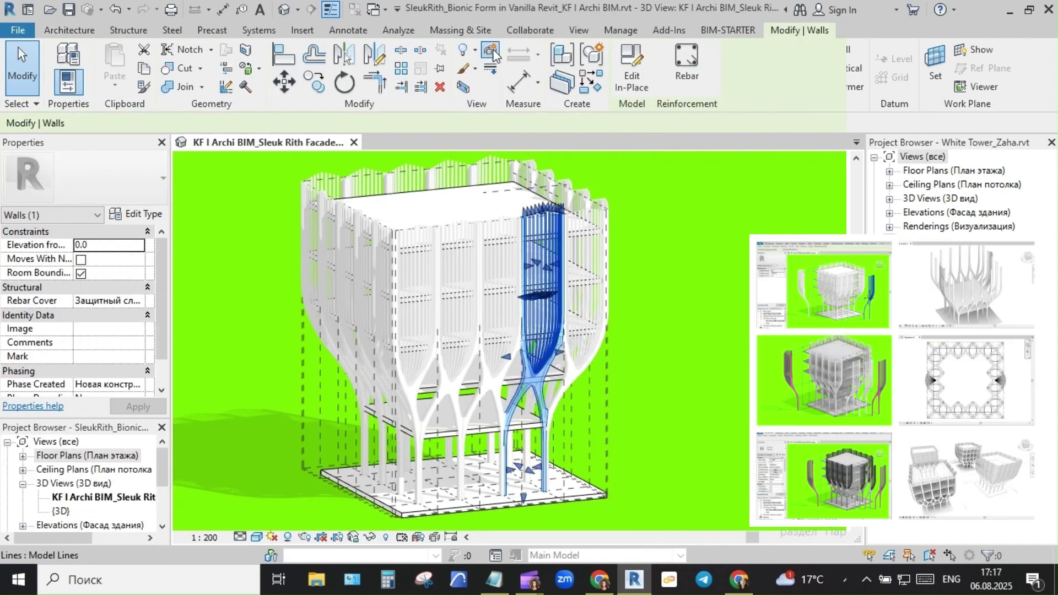
- Displace the selected facade module of the Sleuk Rith building outward about 15482 along Y
left_click(503, 359)
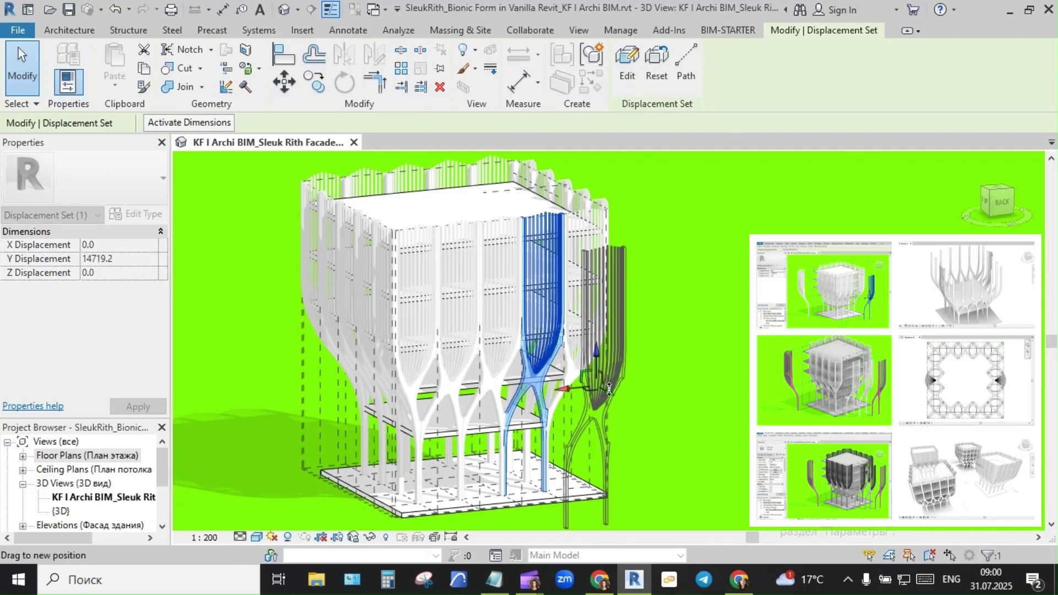
left_click_drag(609, 390, 715, 410)
middle_click_drag(715, 411, 669, 398, "shift")
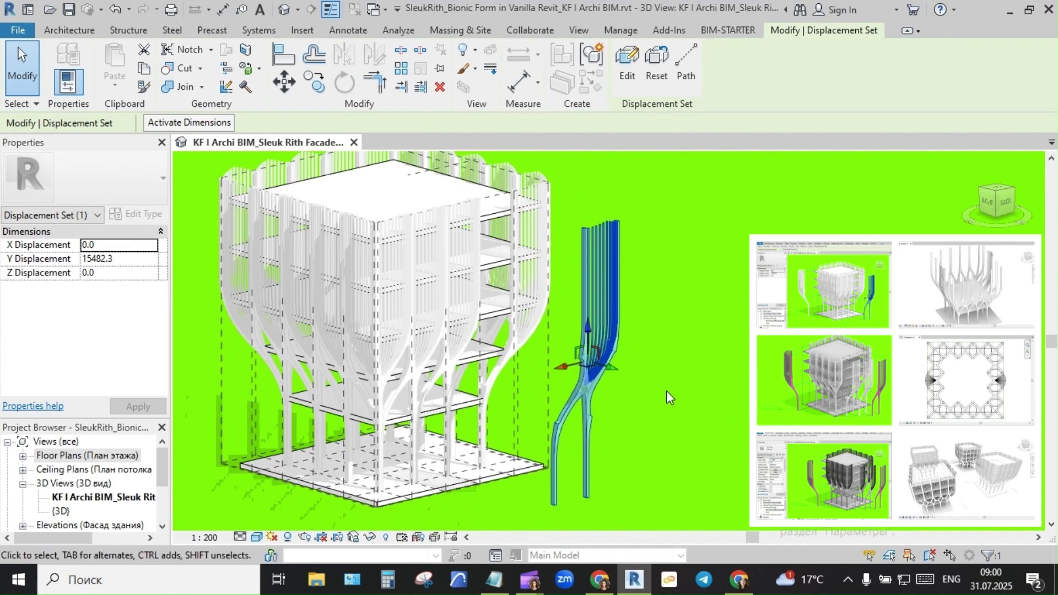
- Add displacement paths from the top corner and the branching joint of the displaced module back to the building
left_click(618, 219)
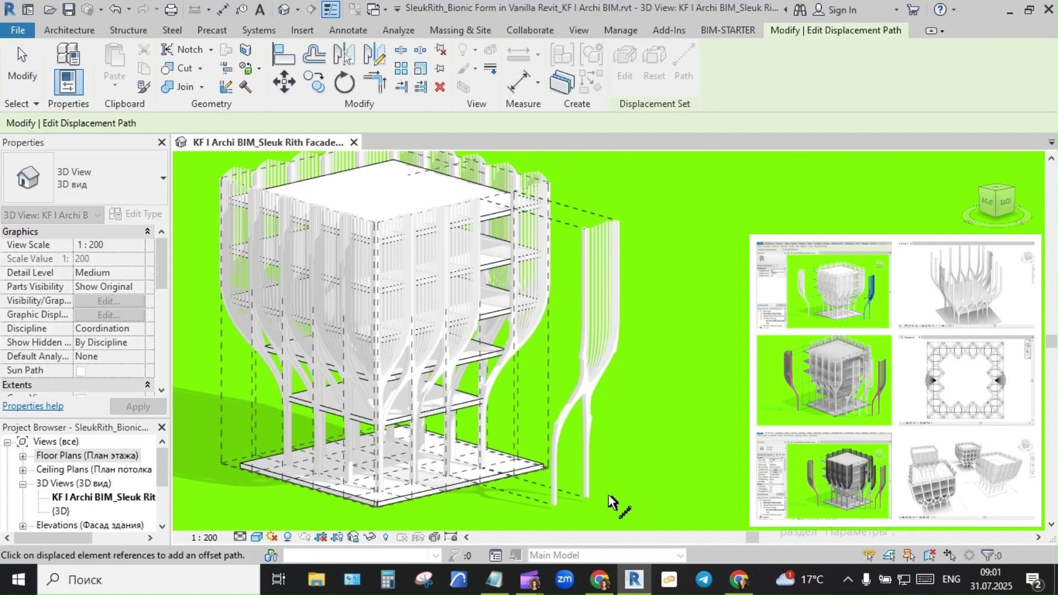
left_click(577, 392)
key("Escape")
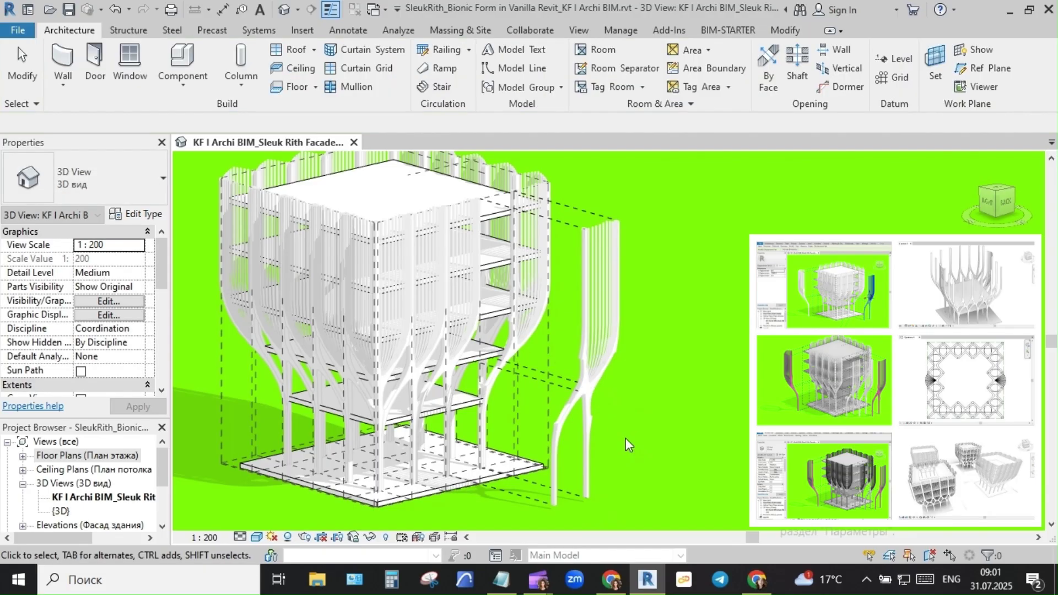
left_click(615, 328)
left_click(706, 340)
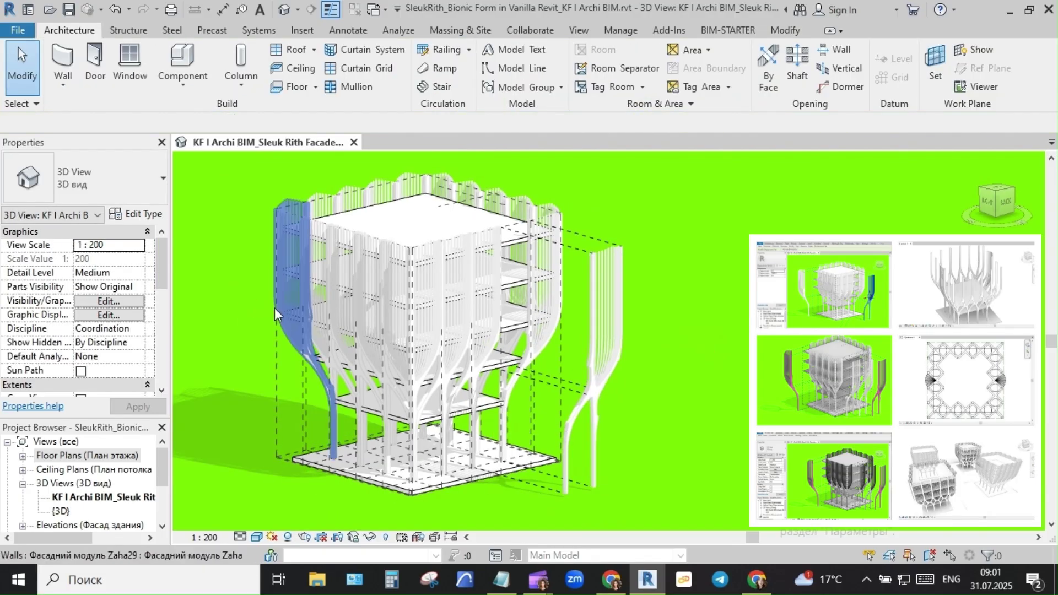
- Displace the facade module at the far corner of the adjacent side about 11668 along X and add its displacement paths
left_click(283, 315)
left_click(489, 51)
left_click_drag(280, 338, 200, 355)
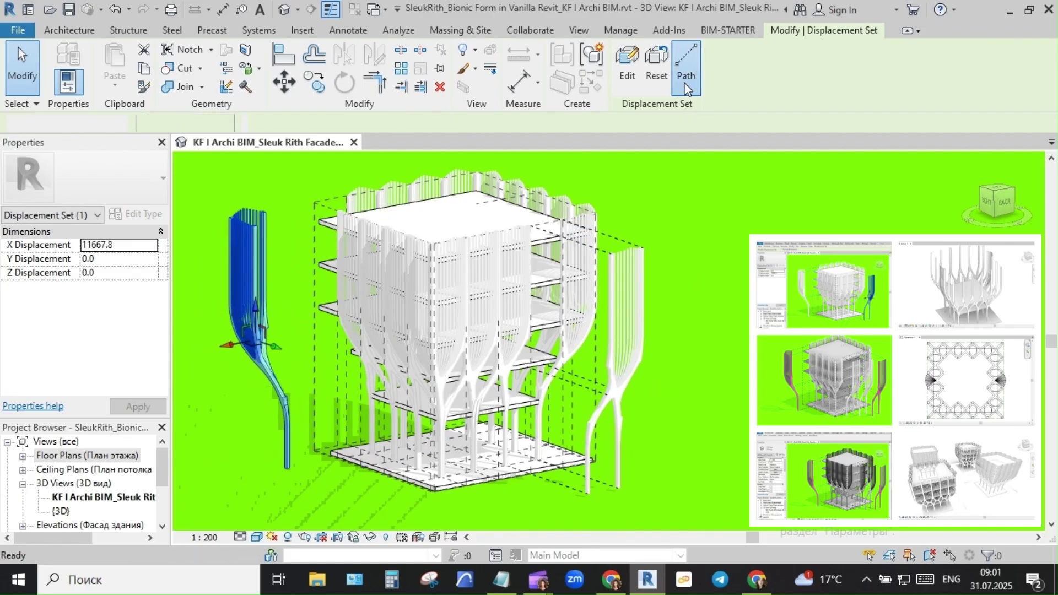
left_click(686, 77)
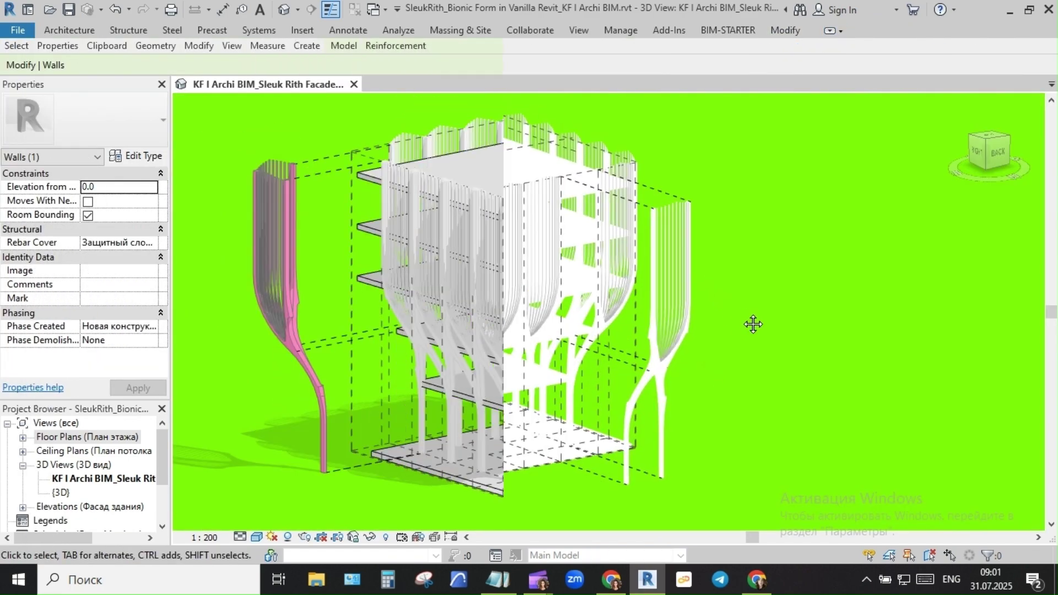
- Displace another facade module outward along Y on the side already exploded and add its displacement paths
left_click(257, 67)
left_click_drag(574, 337, 622, 361)
left_click(402, 77)
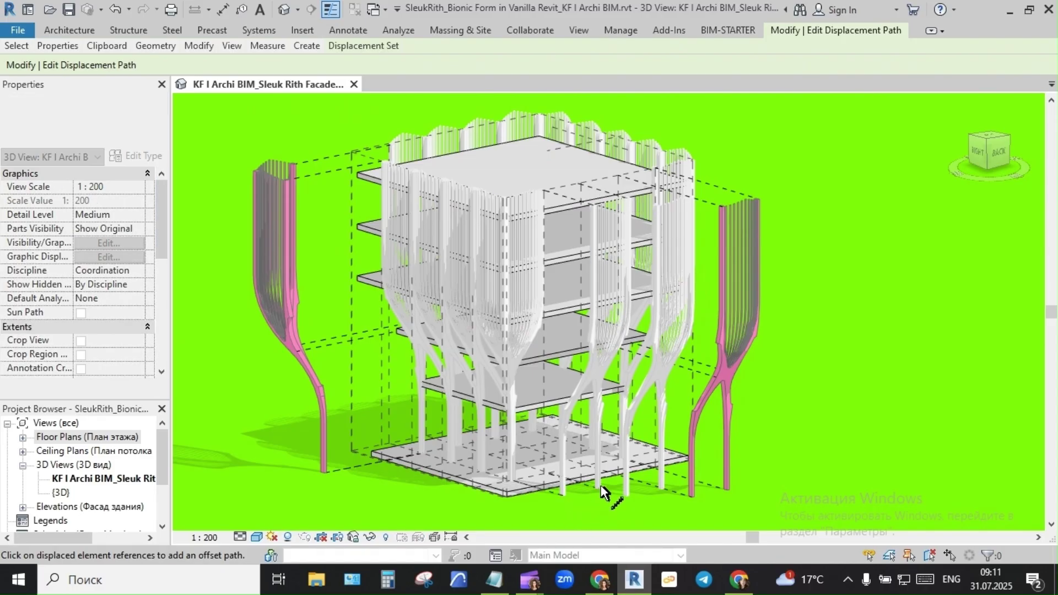
key("Escape")
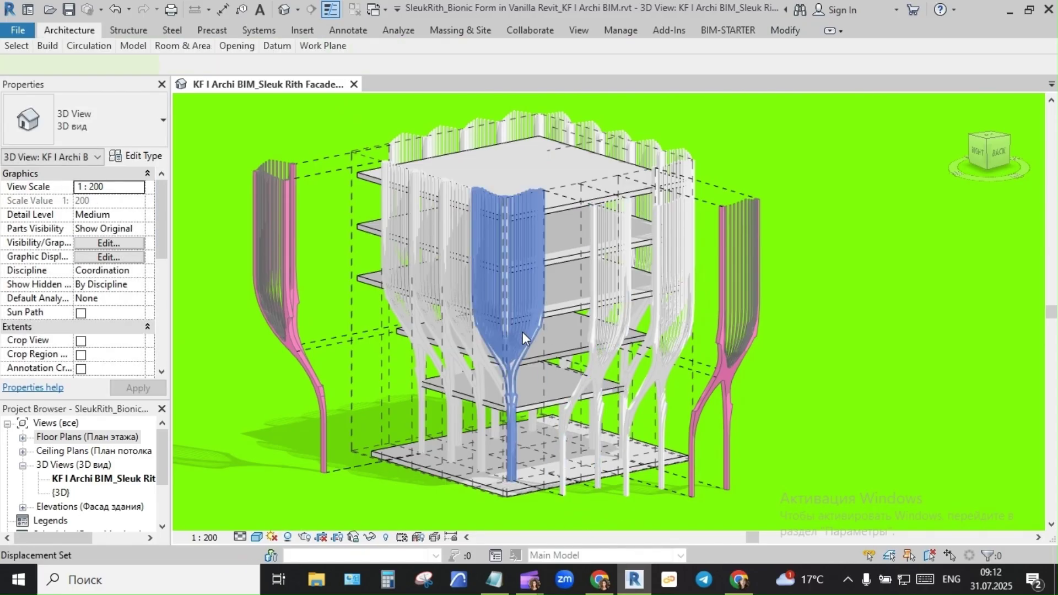
- Turn off cast shadows in the graphic display options of the Sleuk Rith 3D view
left_click(522, 331)
scroll(807, 367, "down", 1)
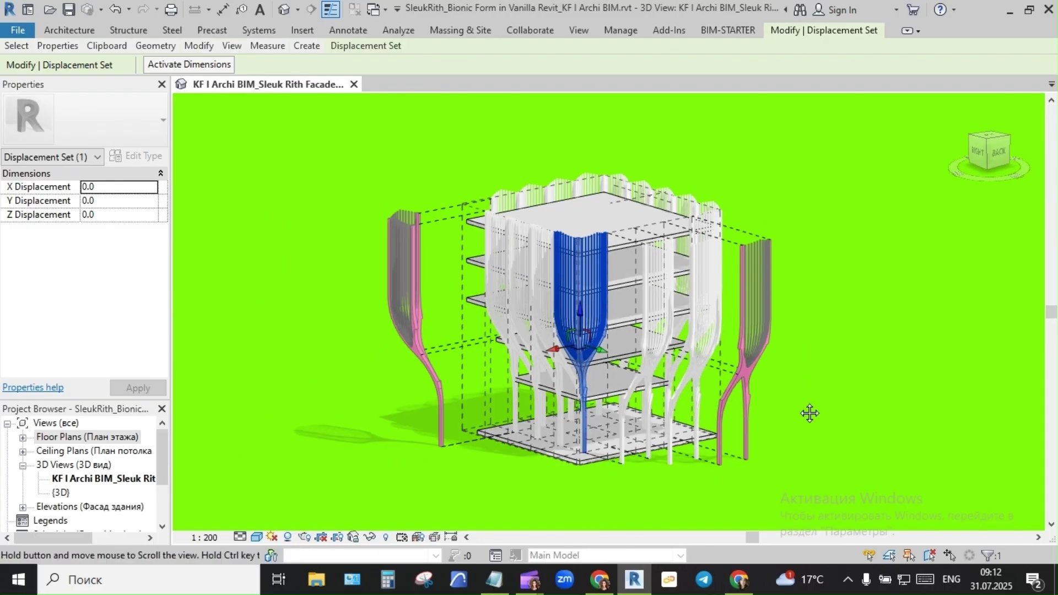
middle_click_drag(808, 412, 244, 244, "shift")
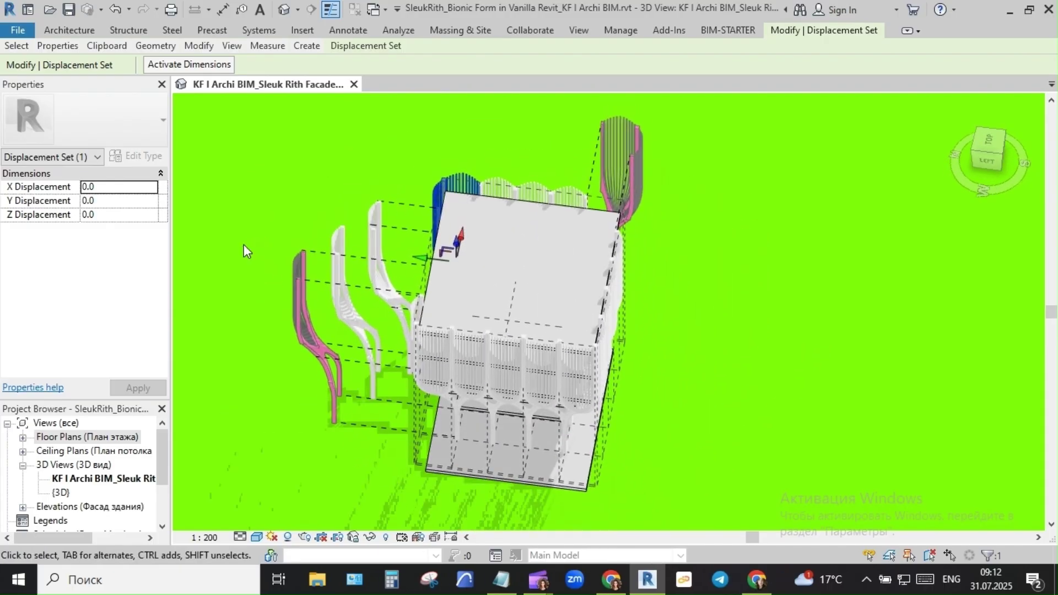
left_click(256, 537)
left_click(317, 432)
left_click(62, 194)
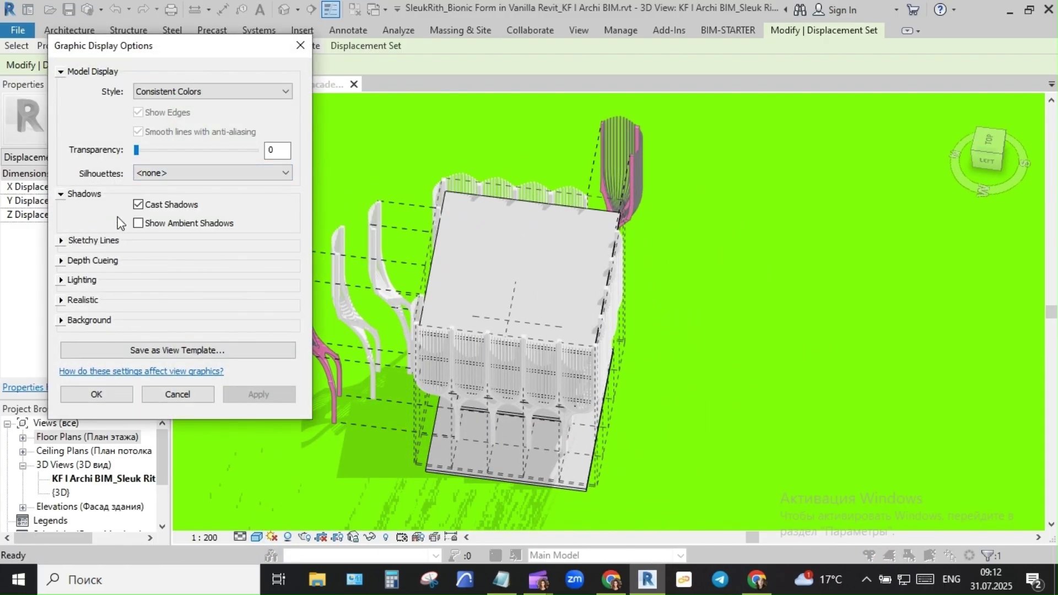
left_click(260, 395)
left_click(96, 394)
left_click(709, 385)
middle_click_drag(708, 384, 666, 581, "shift")
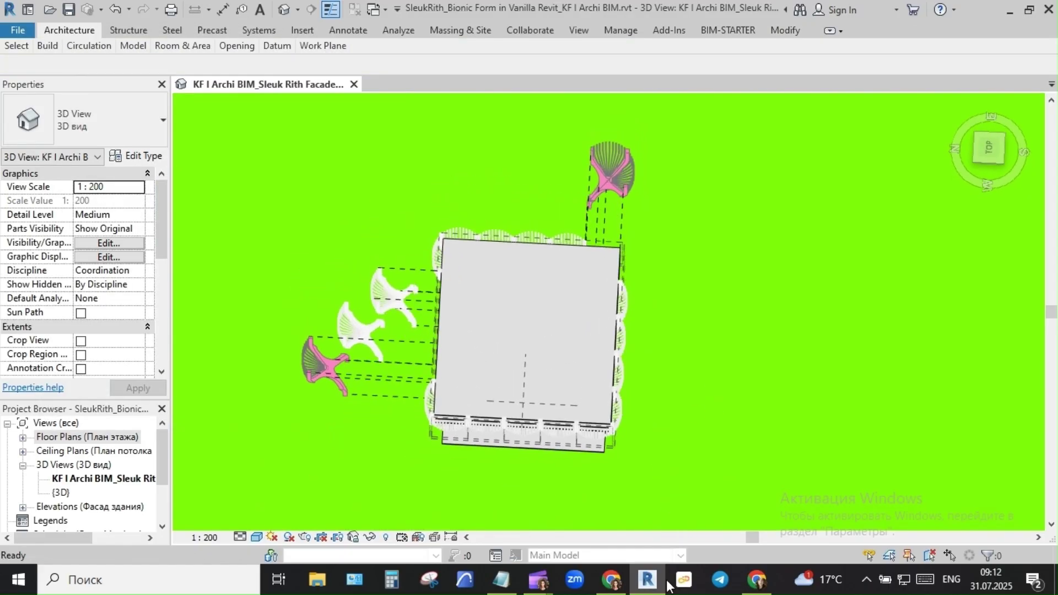
- Raise the building's near corner facade module about 9125 along Z
left_click(632, 173)
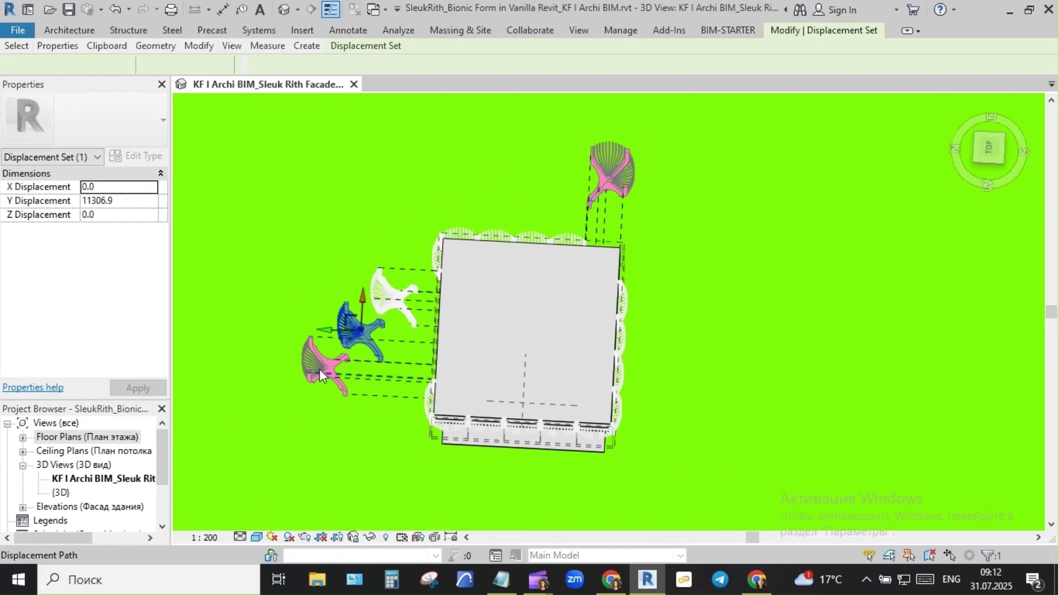
key("Escape")
middle_click_drag(359, 453, 636, 370, "shift")
scroll(357, 502, "up", 1)
middle_click_drag(354, 503, 362, 488)
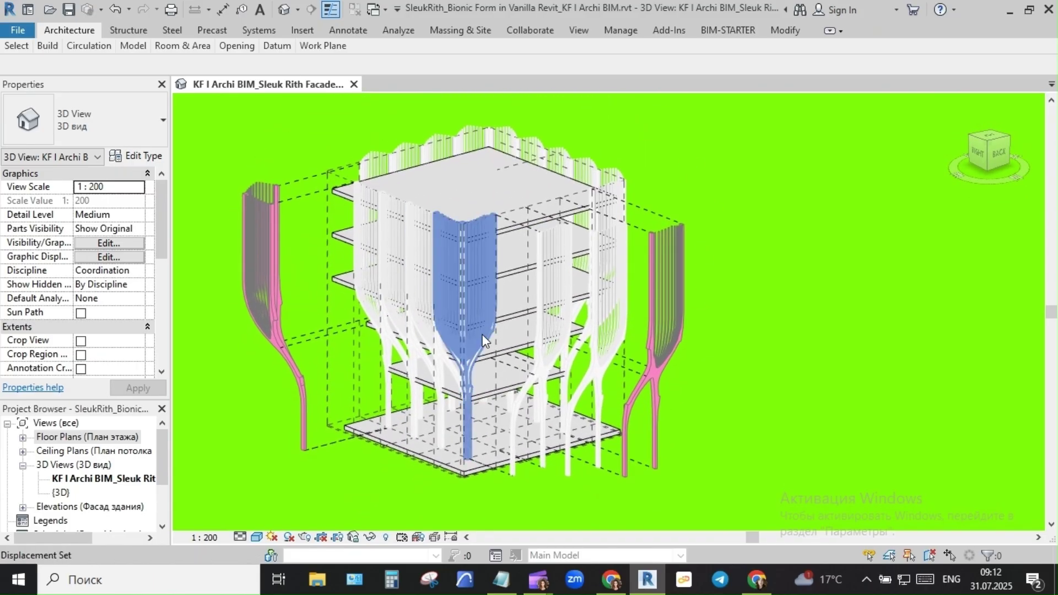
left_click(482, 334)
left_click_drag(469, 308, 468, 227)
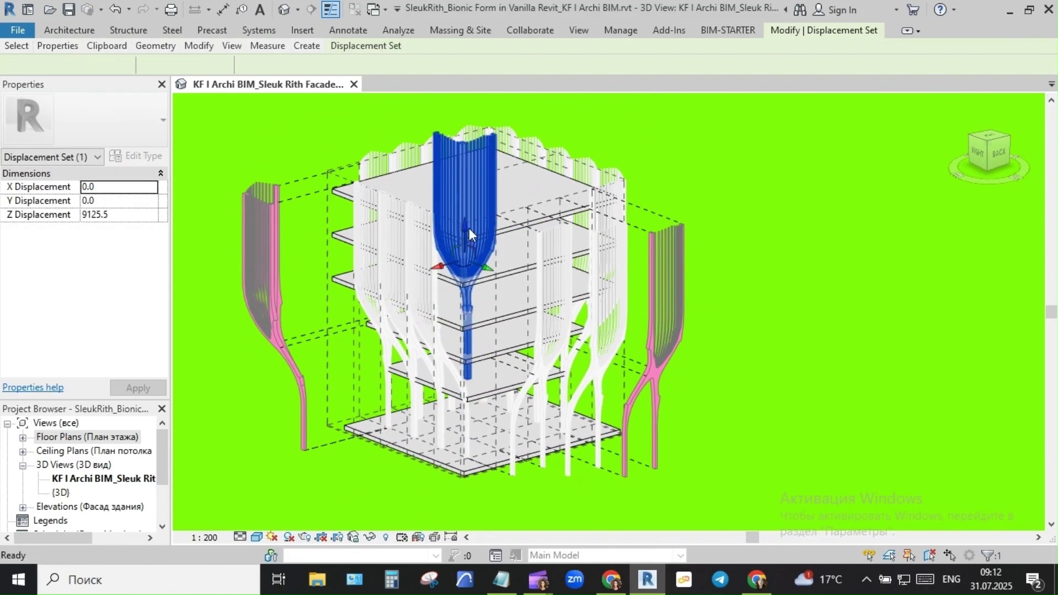
left_click(804, 279)
- Examine the displaced facade modules in the right view and from the front corner of the building
middle_click_drag(804, 279, 865, 337, "shift")
left_click(992, 157)
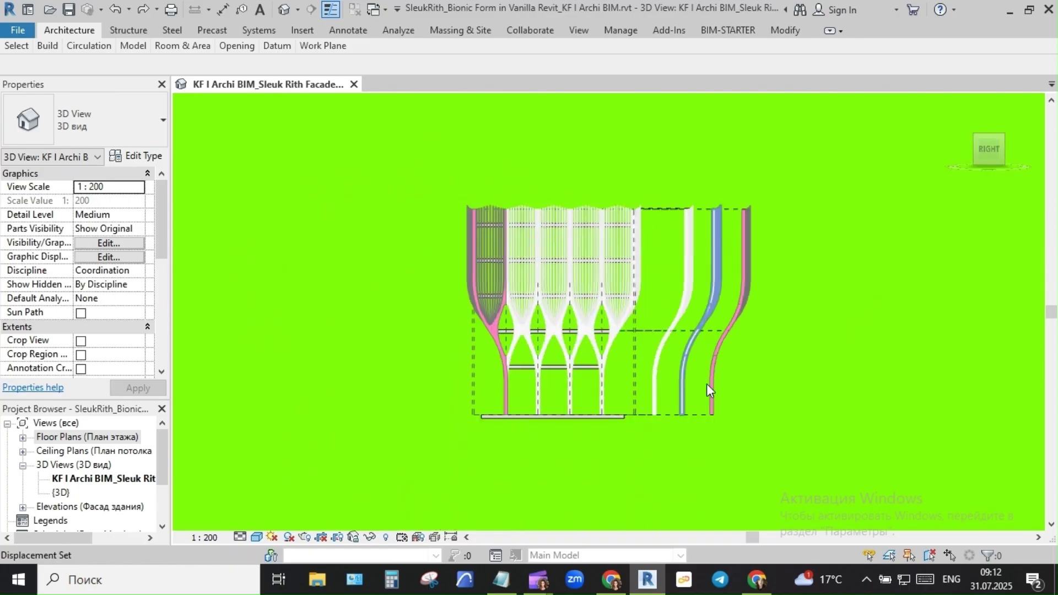
scroll(761, 365, "up", 2)
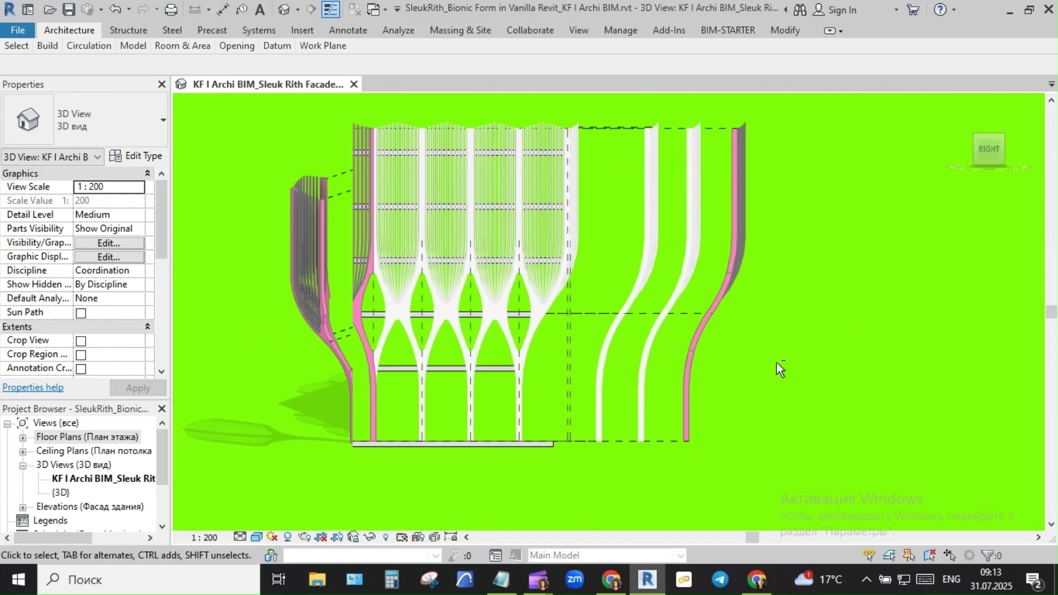
middle_click_drag(776, 362, 977, 366, "shift")
scroll(937, 364, "up", 5)
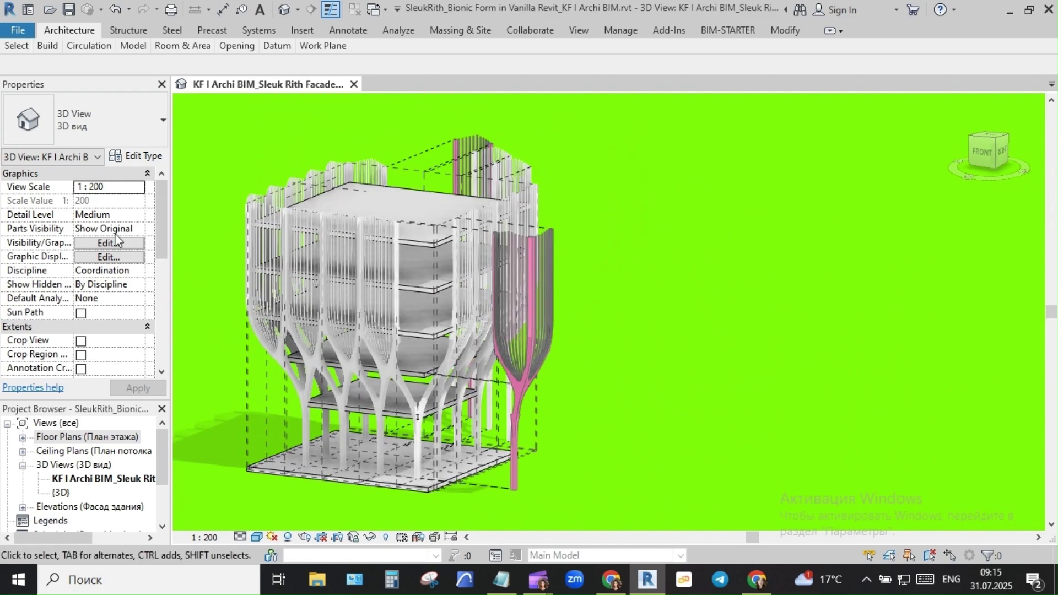
- Override the projection line colour of Walls to RGB 065-065-065 in the view's visibility/graphic settings
left_click(110, 242)
scroll(130, 266, "down", 9)
left_click(88, 358)
left_click(183, 358)
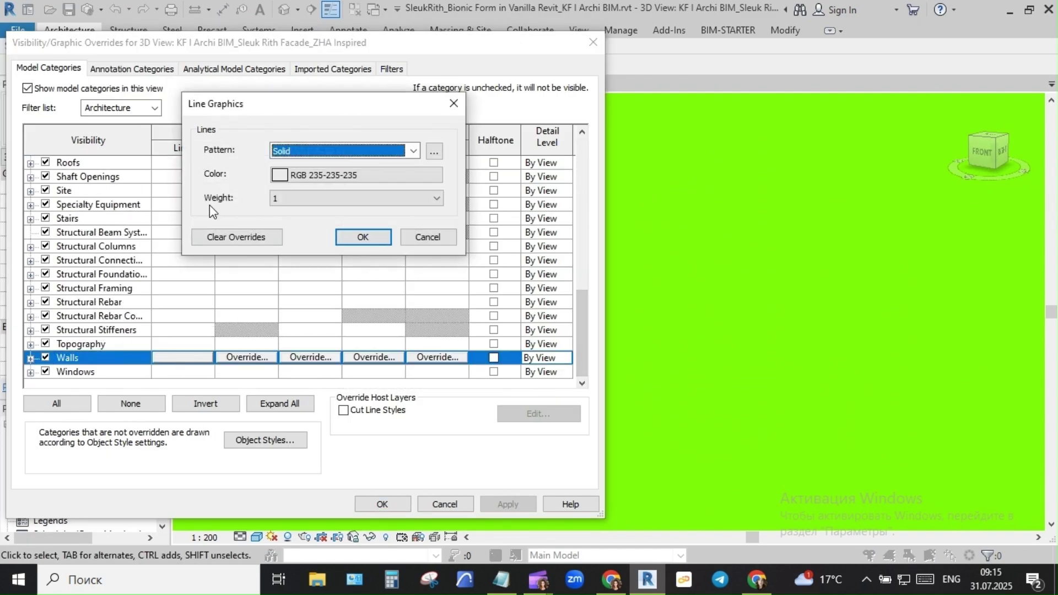
left_click(292, 174)
left_click(386, 311)
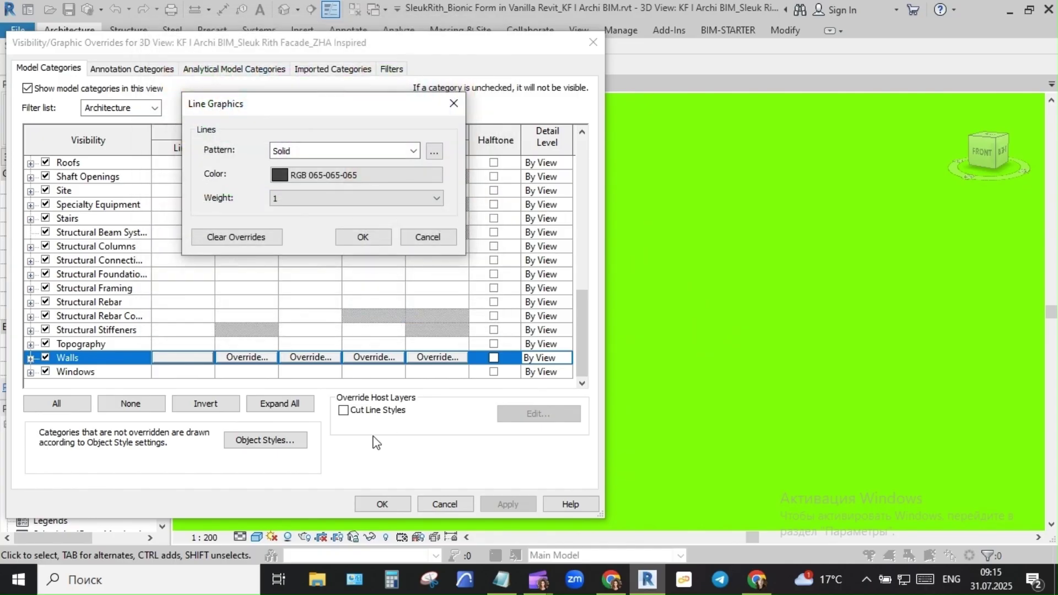
left_click(359, 236)
left_click(386, 504)
- Shift the innermost of the three displaced modules slightly closer to the building along Y
middle_click_drag(626, 326, 723, 404, "shift")
left_click(991, 154)
left_click(683, 296)
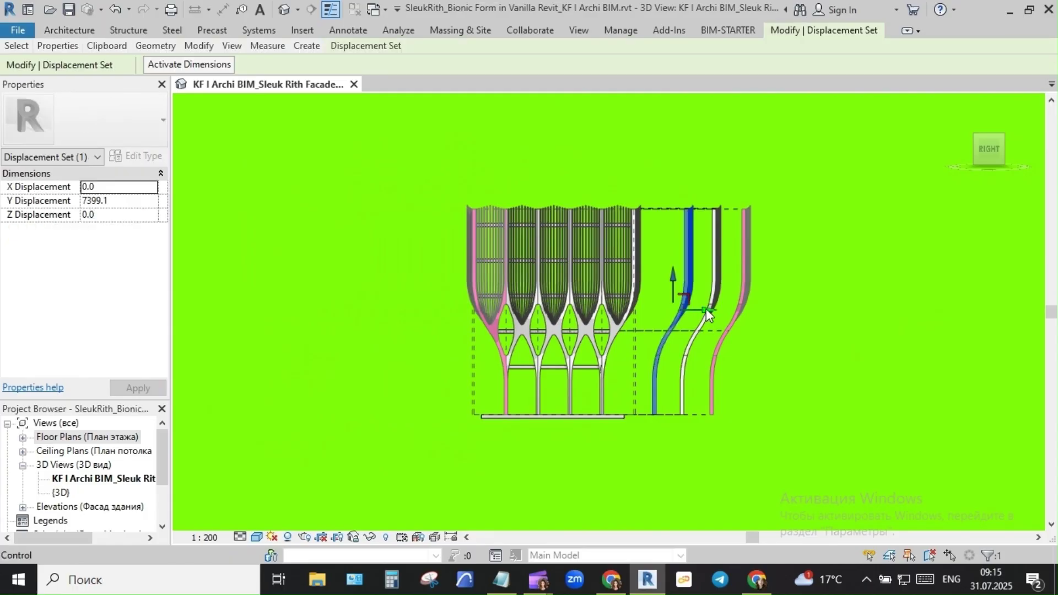
left_click_drag(706, 309, 700, 313)
middle_click_drag(727, 424, 751, 327, "shift")
left_click(699, 299)
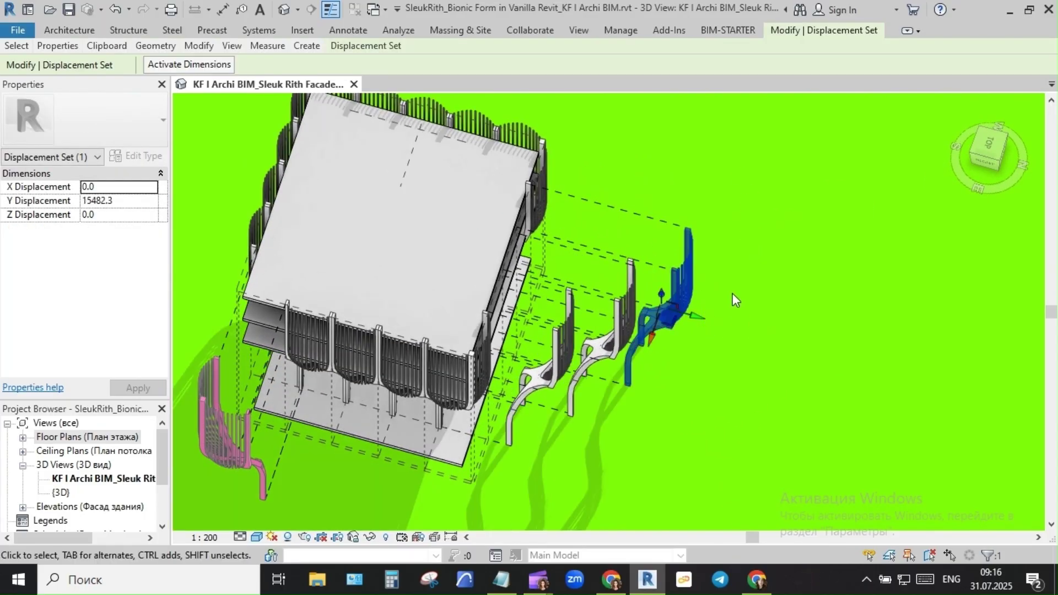
scroll(732, 291, "down", 2)
middle_click_drag(731, 290, 786, 227, "shift")
scroll(786, 228, "up", 2)
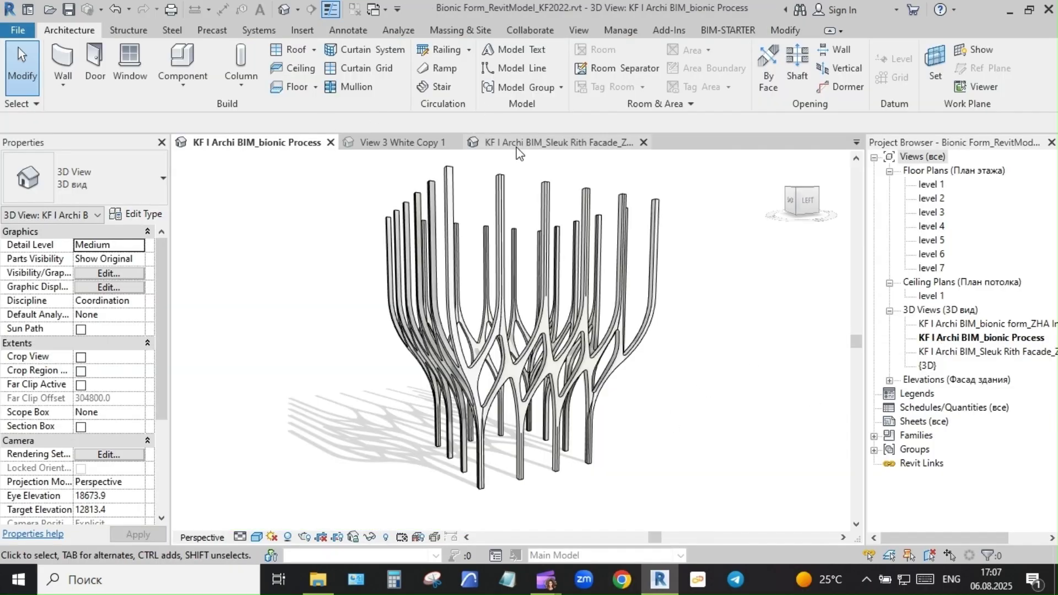
- Examine the exploded Sleuk Rith facade from above and all sides, and return to the KF I Archi BIM_bionic Process view
left_click(517, 144)
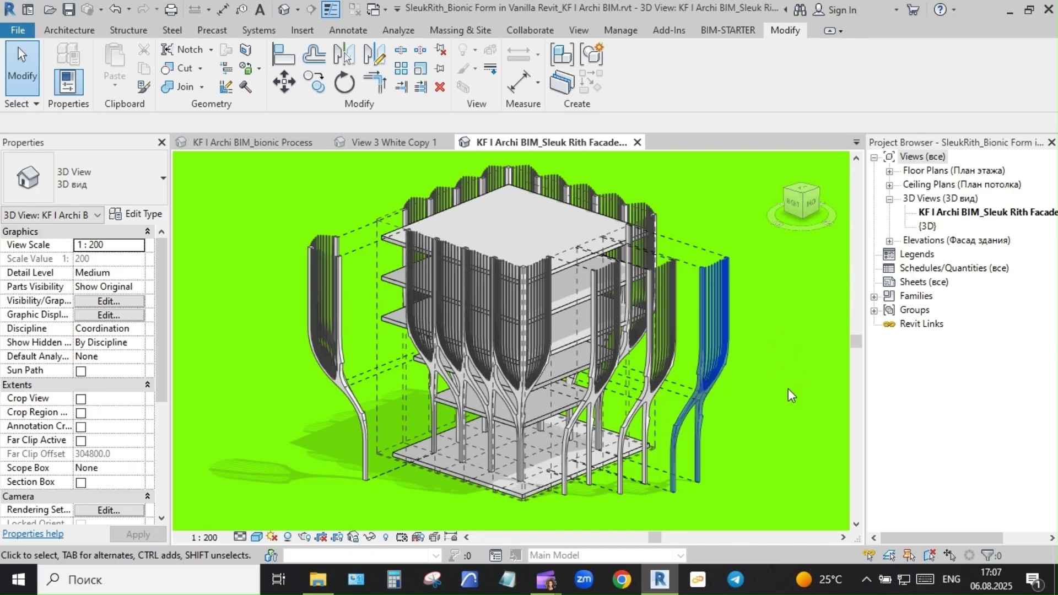
left_click(740, 419)
middle_click_drag(707, 429, 820, 537, "shift")
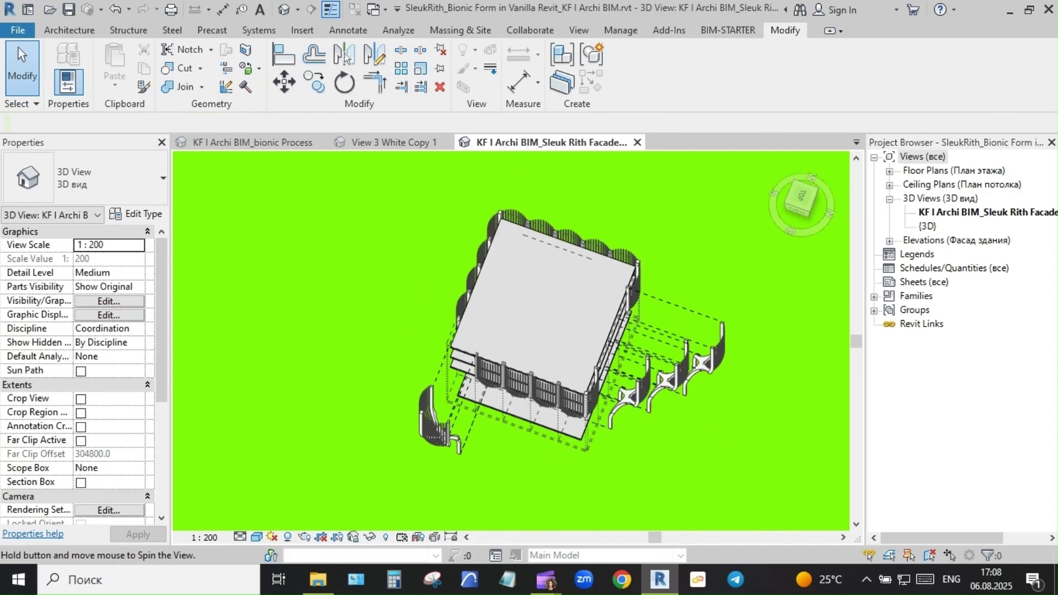
middle_click_drag(672, 477, 483, 499, "shift")
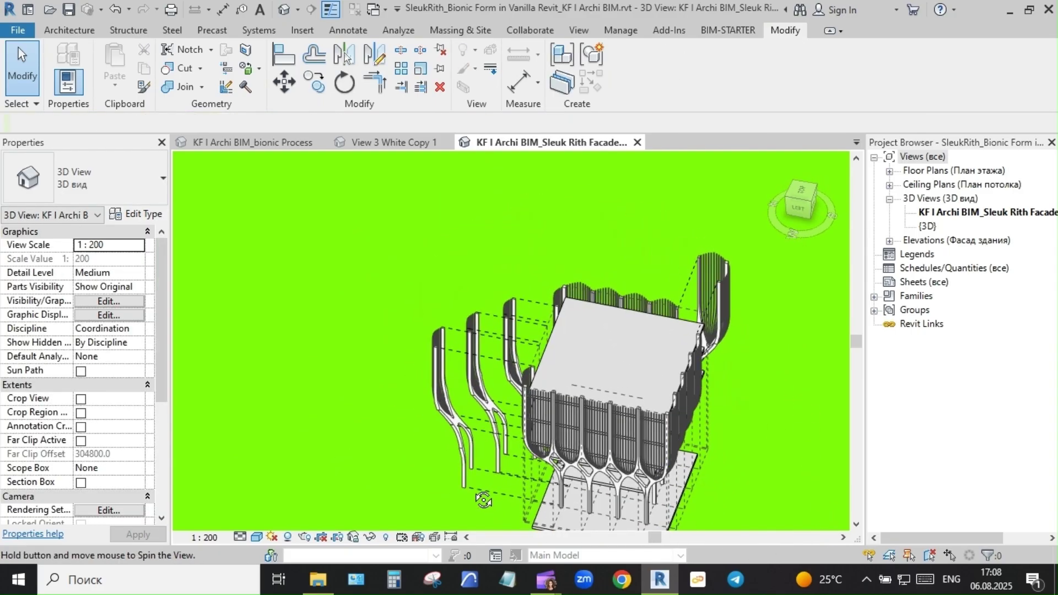
scroll(765, 461, "up", 3)
middle_click_drag(764, 464, 742, 222, "shift")
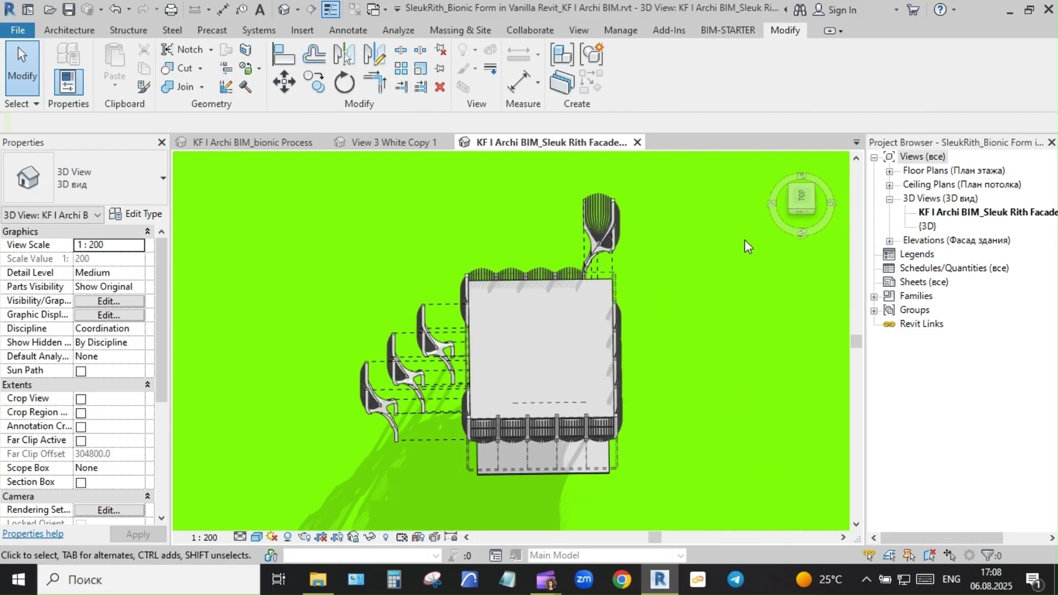
middle_click_drag(710, 404, 877, 202, "shift")
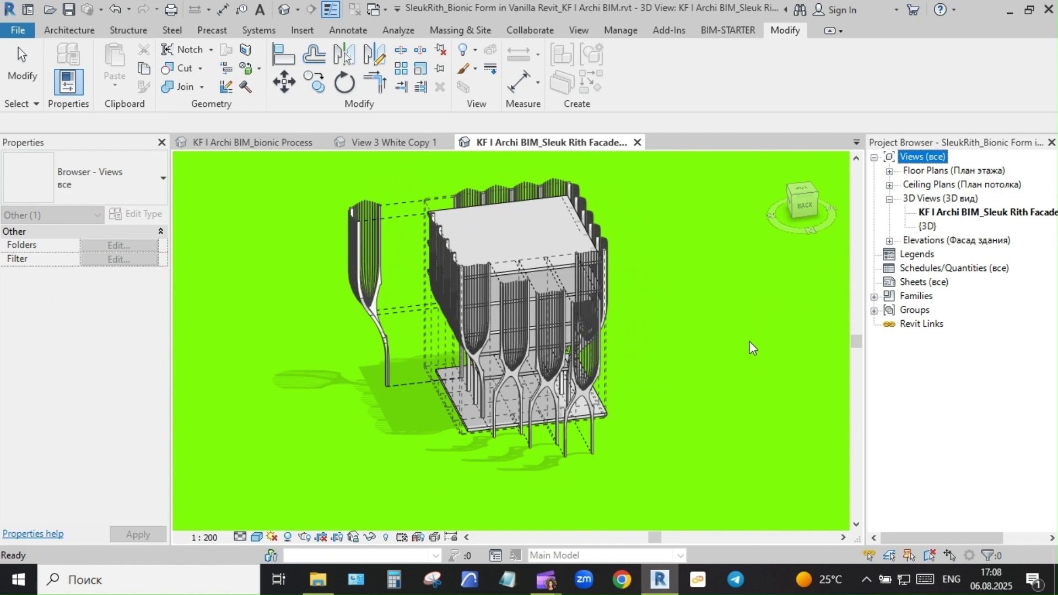
left_click(255, 144)
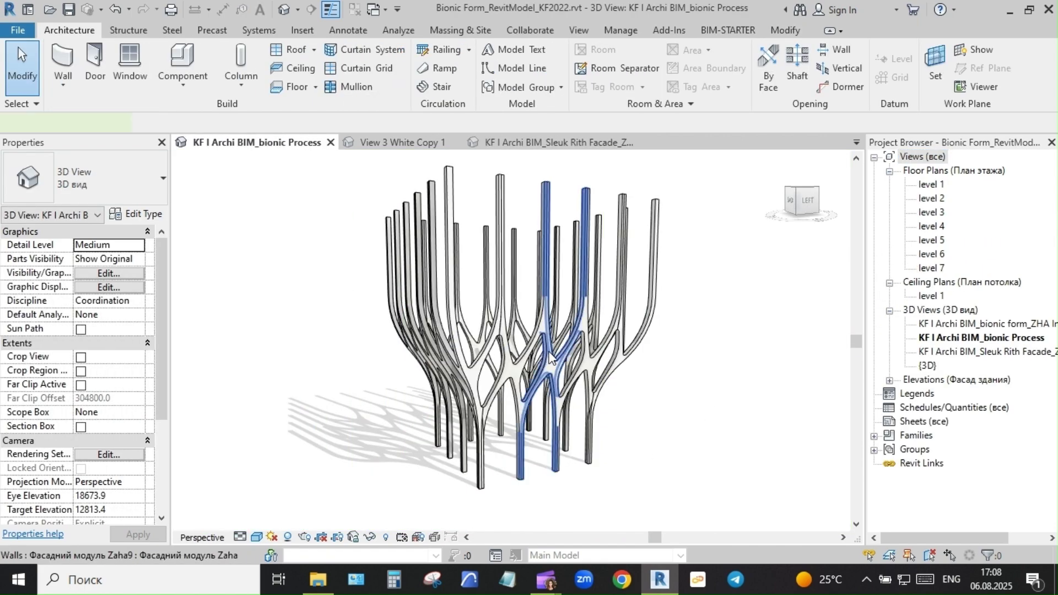
- Reveal the hidden elements and unhide the facade modules' construction lines and the building's outline lines by category
left_click(549, 358)
left_click(385, 537)
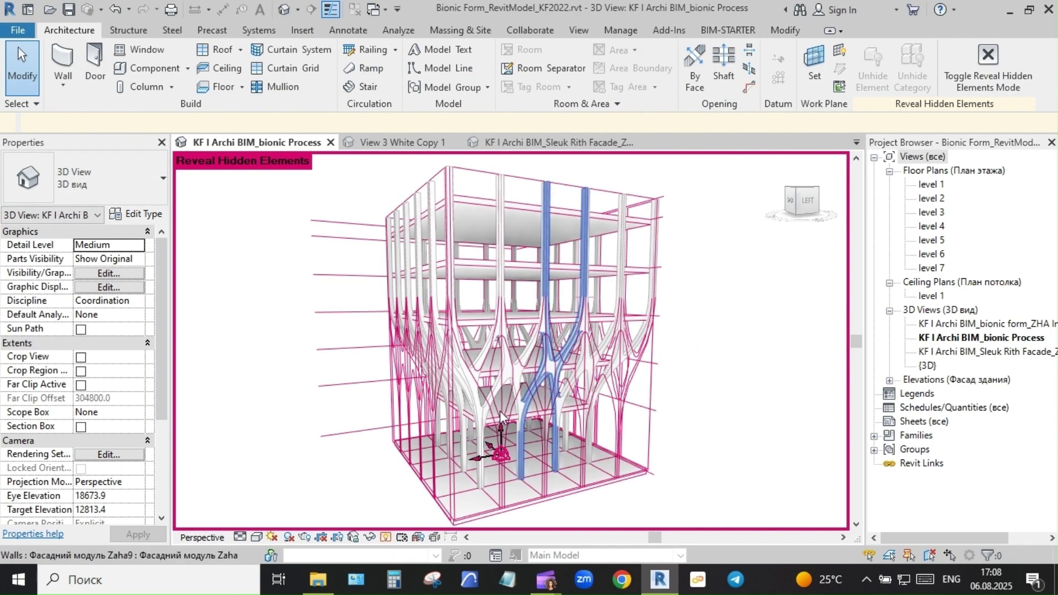
right_click(633, 380)
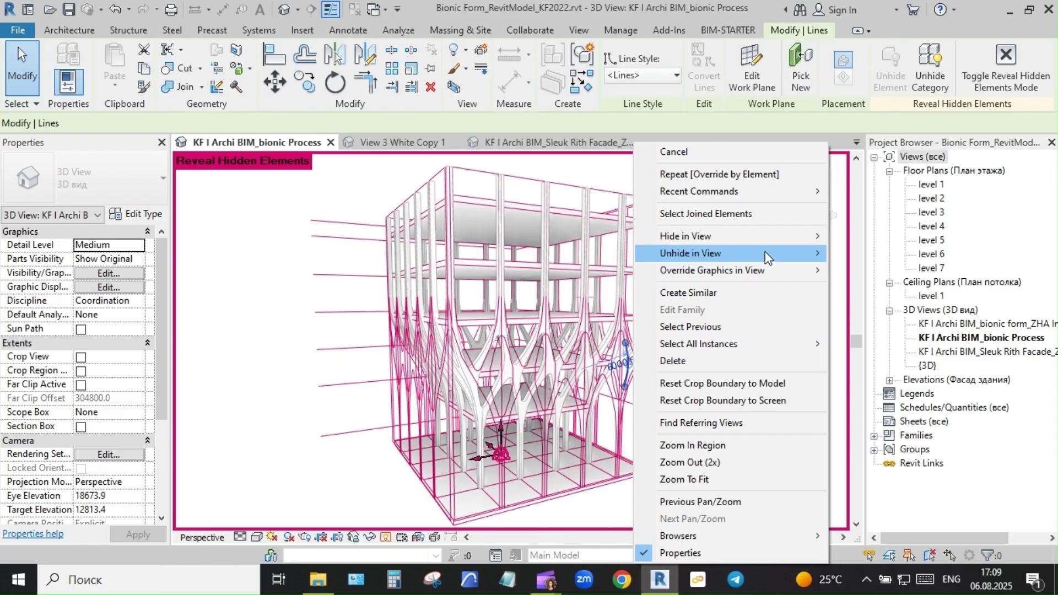
left_click(869, 272)
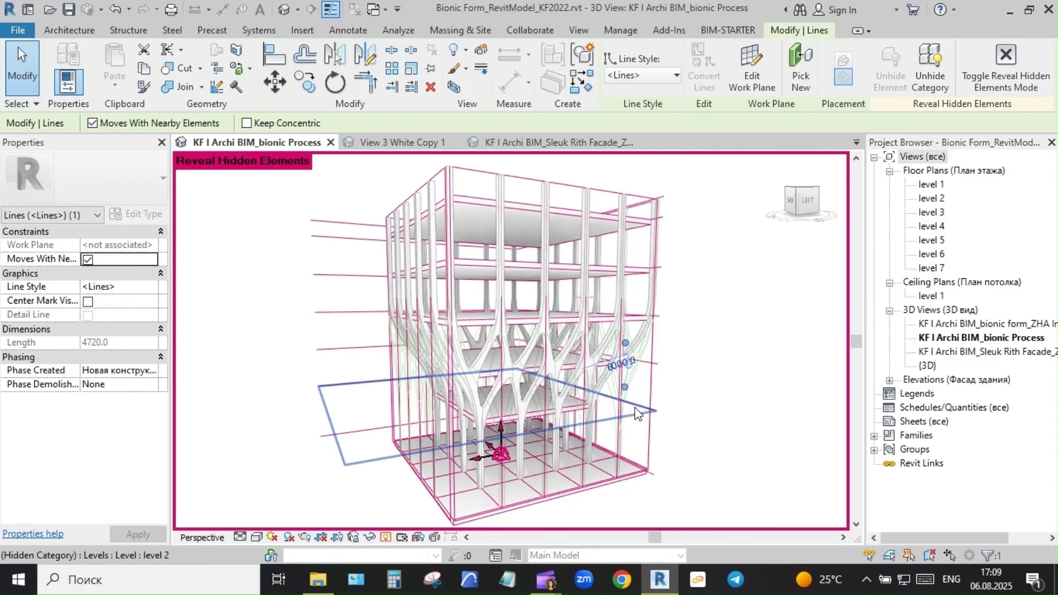
right_click(651, 430)
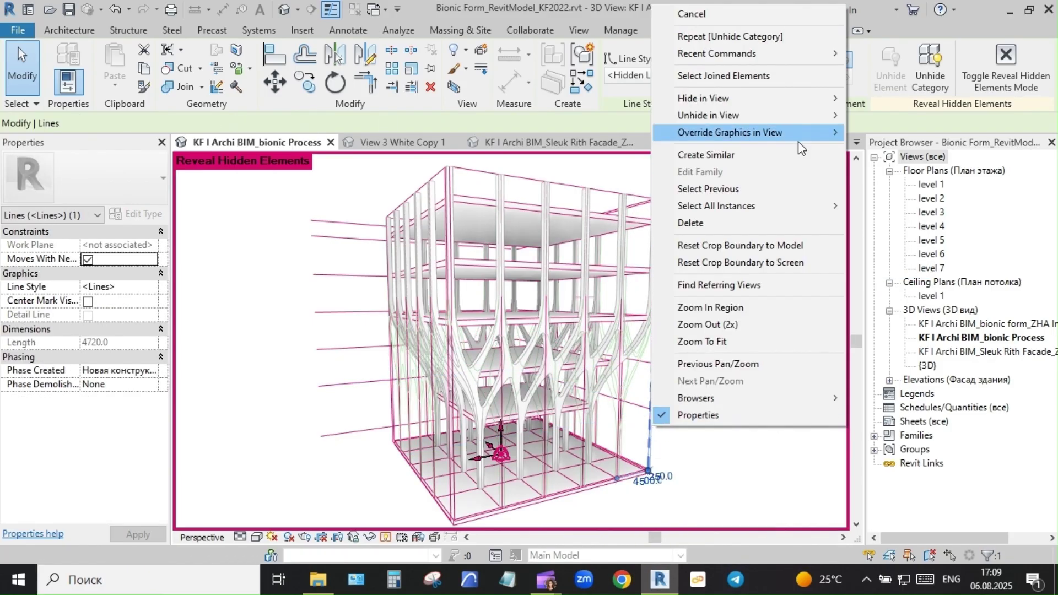
mouse_move(797, 115)
left_click(884, 133)
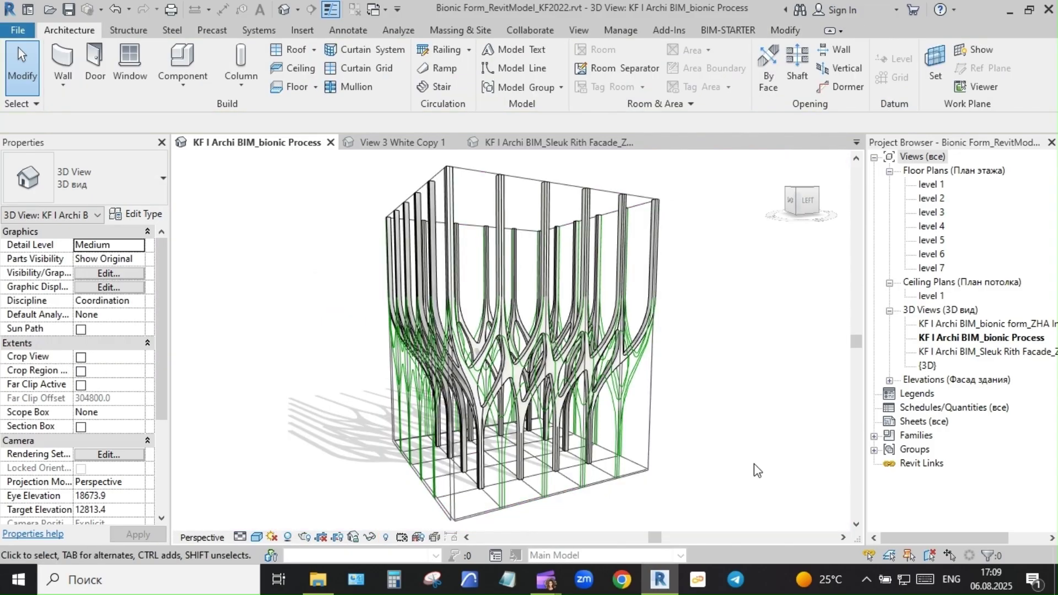
- Expand the list of elevations in the Project Browser
left_click(811, 189)
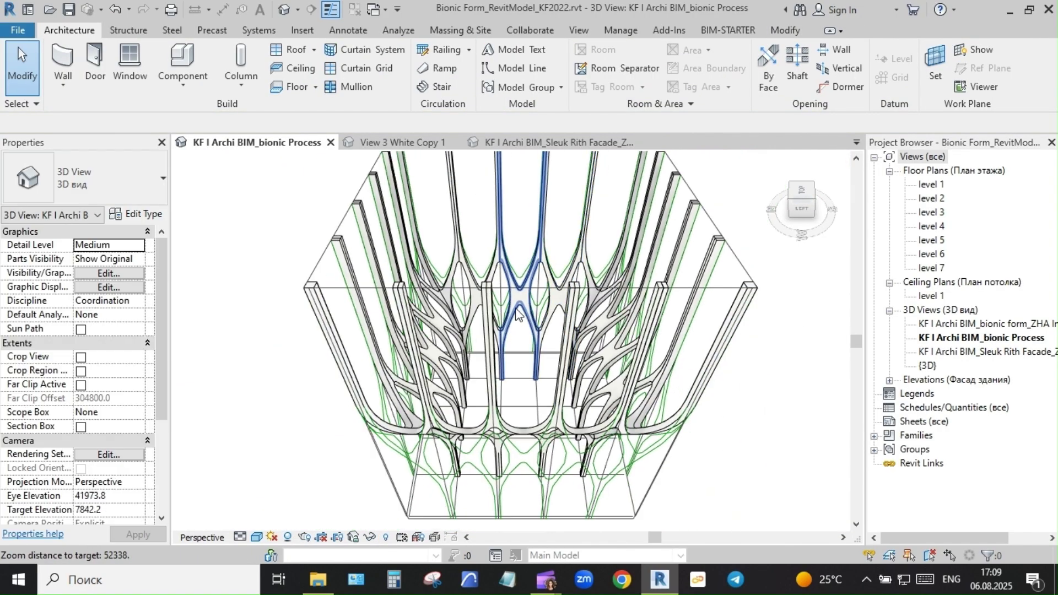
scroll(650, 424, "up", 2)
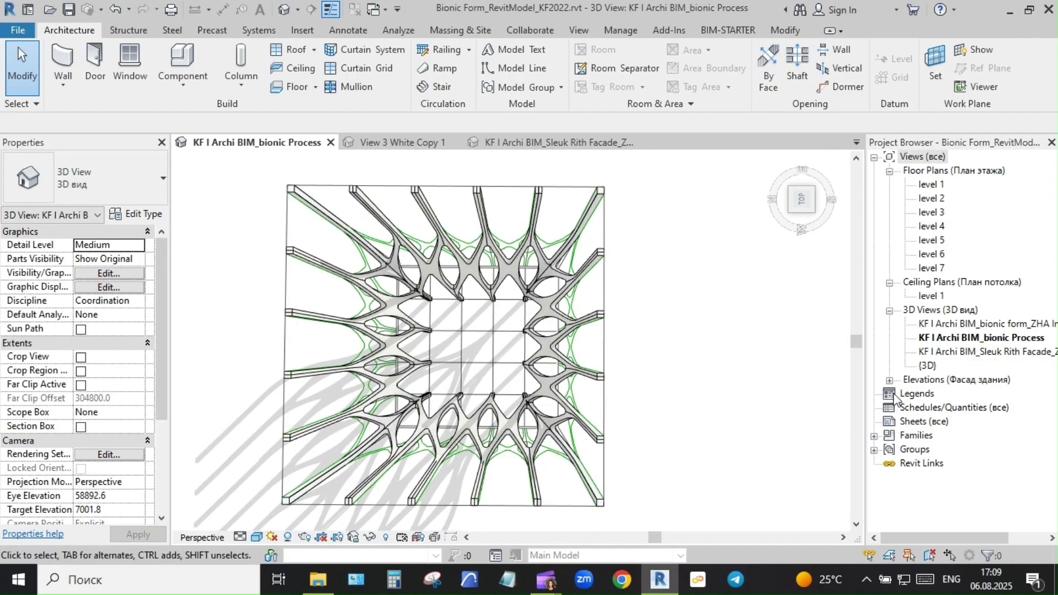
left_click(888, 380)
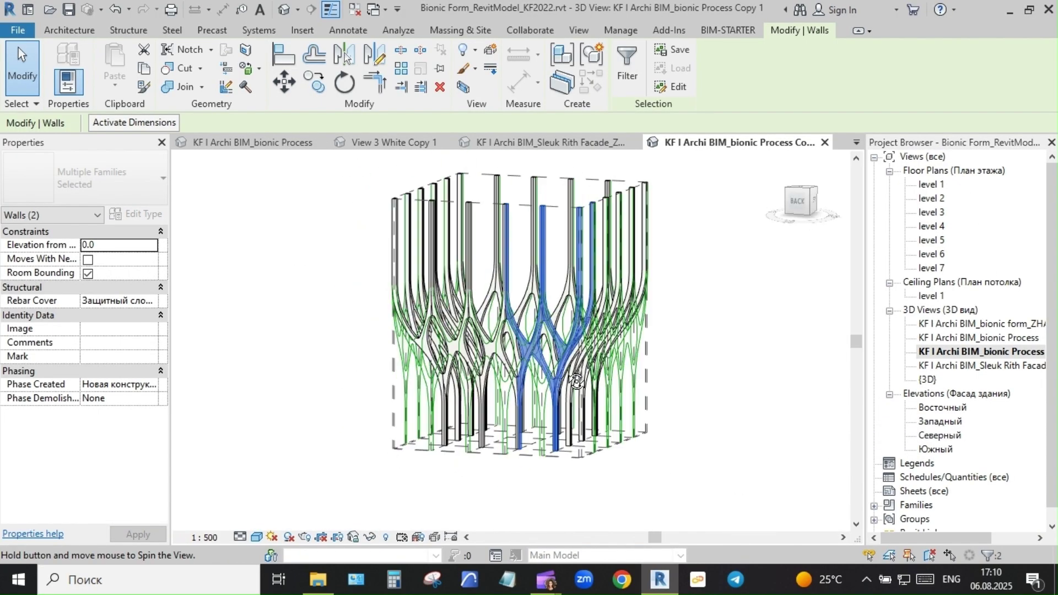
- Open one of the X-shaped facade modules for in-place editing in the copied bionic Process view and select all its geometry
middle_click_drag(674, 385, 711, 467, "shift")
left_click(699, 461)
middle_click_drag(543, 345, 519, 380, "shift")
scroll(494, 365, "up", 4)
left_click(557, 360)
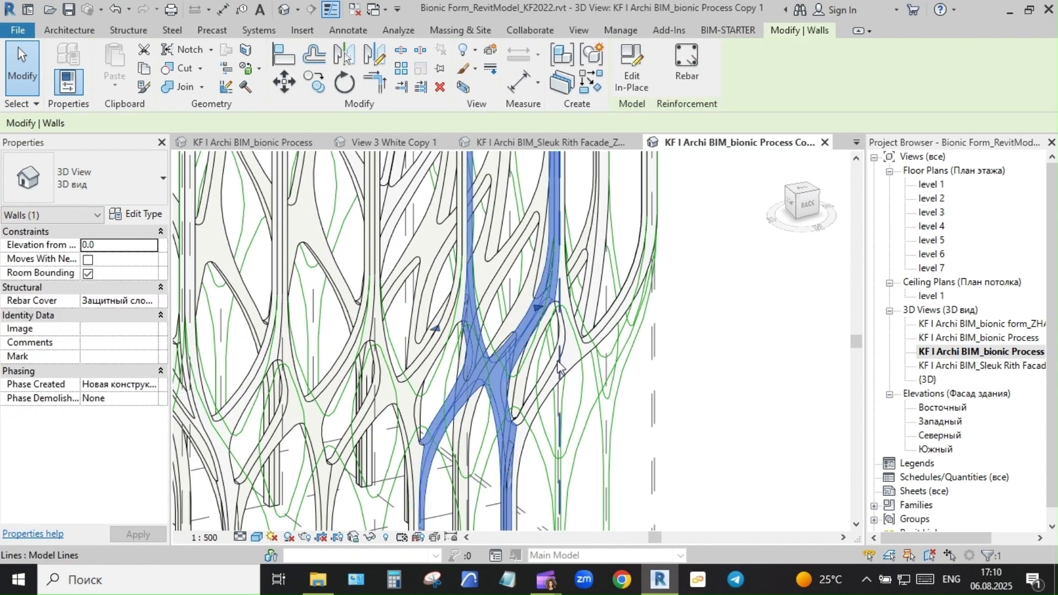
left_click(634, 69)
scroll(517, 367, "down", 3)
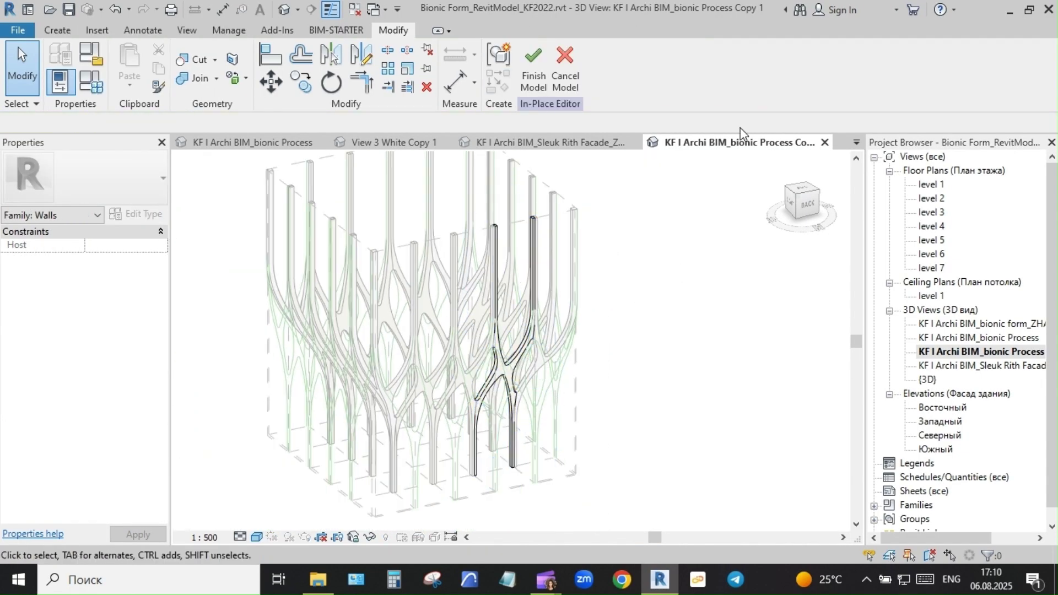
left_click_drag(440, 177, 587, 514)
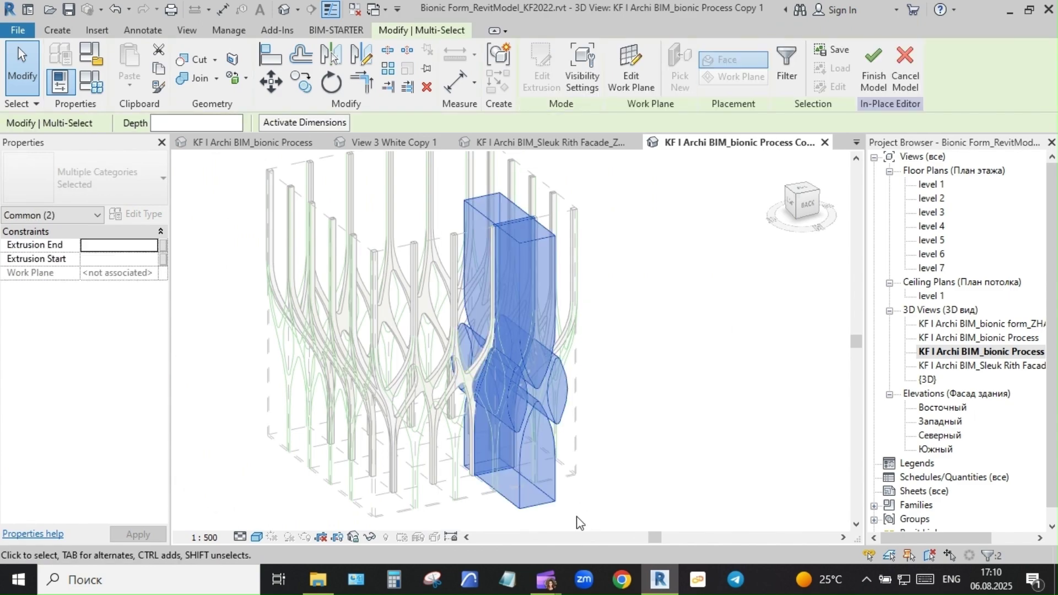
- Temporarily isolate the Walls category and apply the isolation permanently to the view
left_click(372, 537)
left_click(393, 451)
left_click(681, 334)
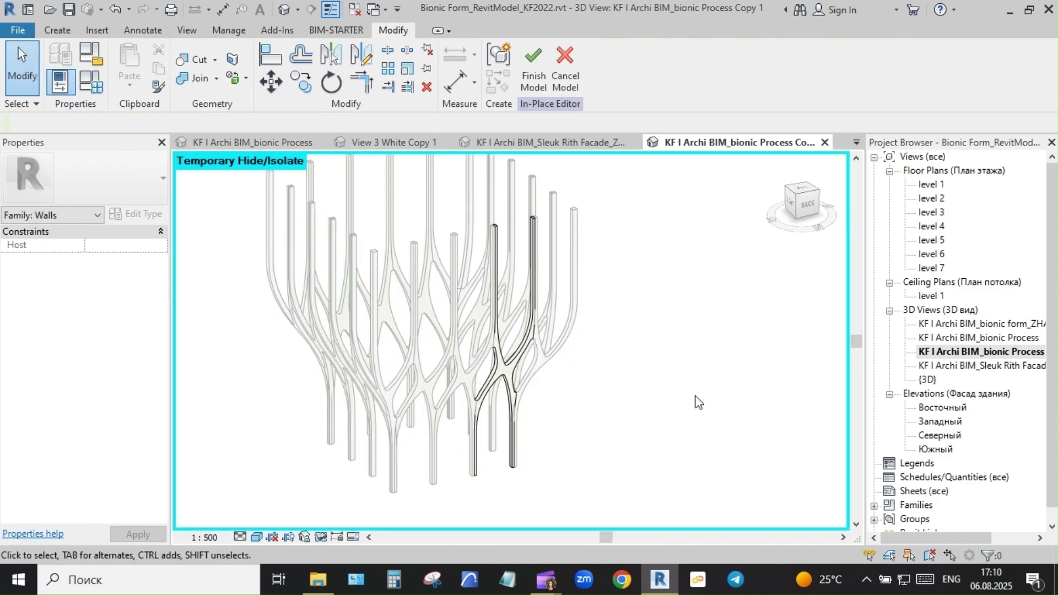
left_click(807, 204)
scroll(545, 382, "down", 2)
left_click(325, 537)
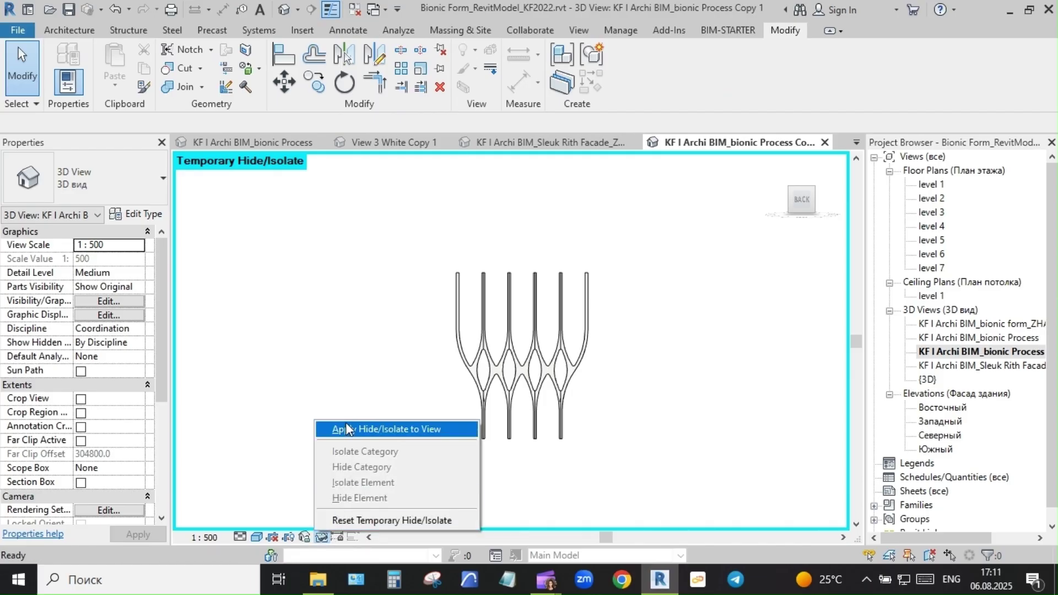
left_click(346, 427)
- Isolate one X-shaped facade module and examine its void extrusions and solid extrusion in the in-place editor
middle_click_drag(620, 393, 579, 436, "shift")
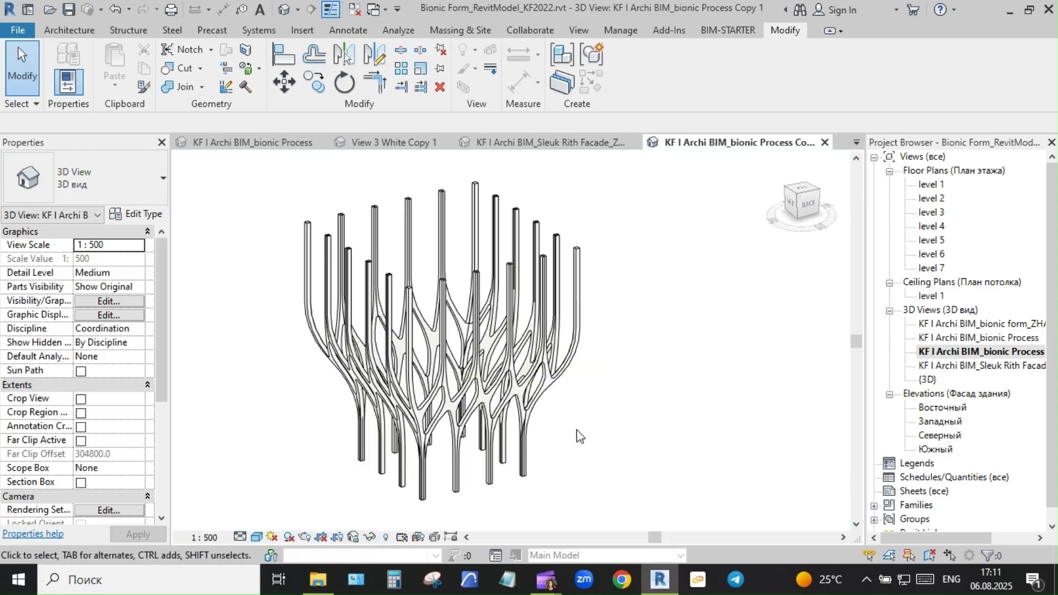
left_click(478, 406)
left_click(369, 537)
left_click(417, 484)
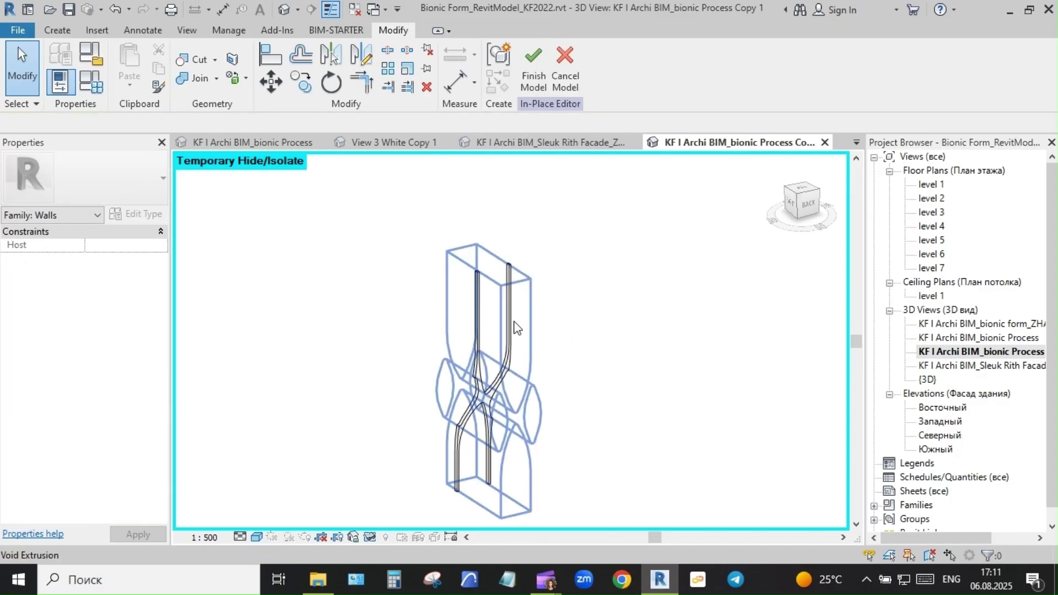
left_click(513, 323)
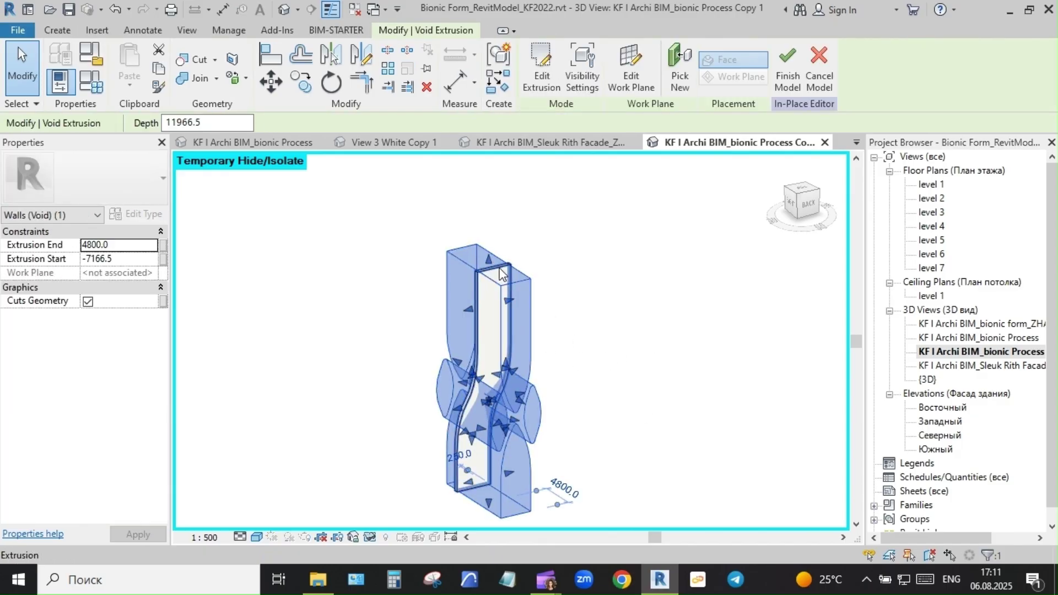
left_click(534, 266)
middle_click_drag(534, 266, 697, 379, "shift")
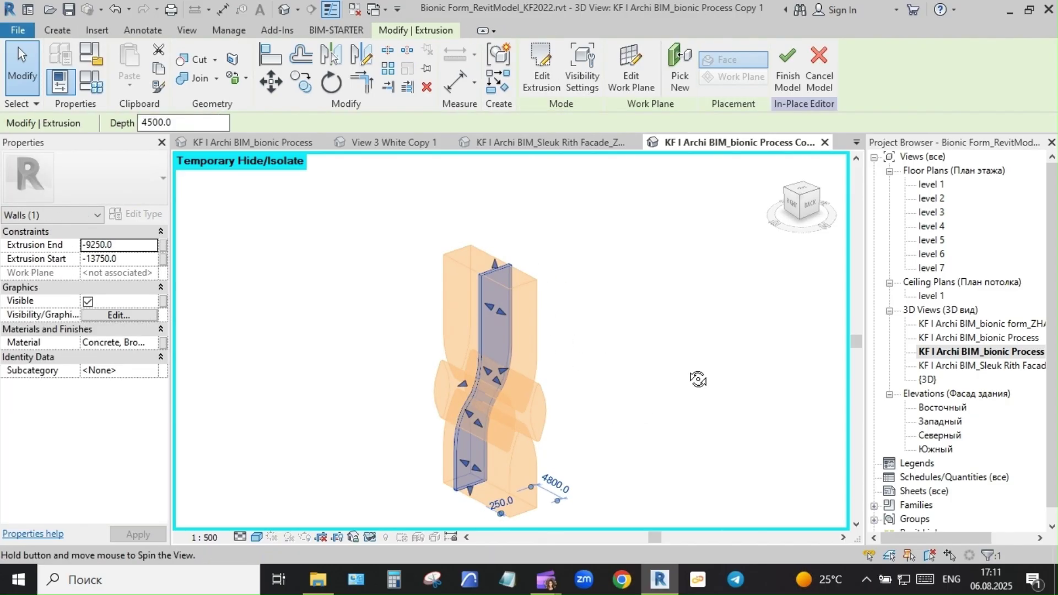
left_click(796, 205)
left_click(370, 537)
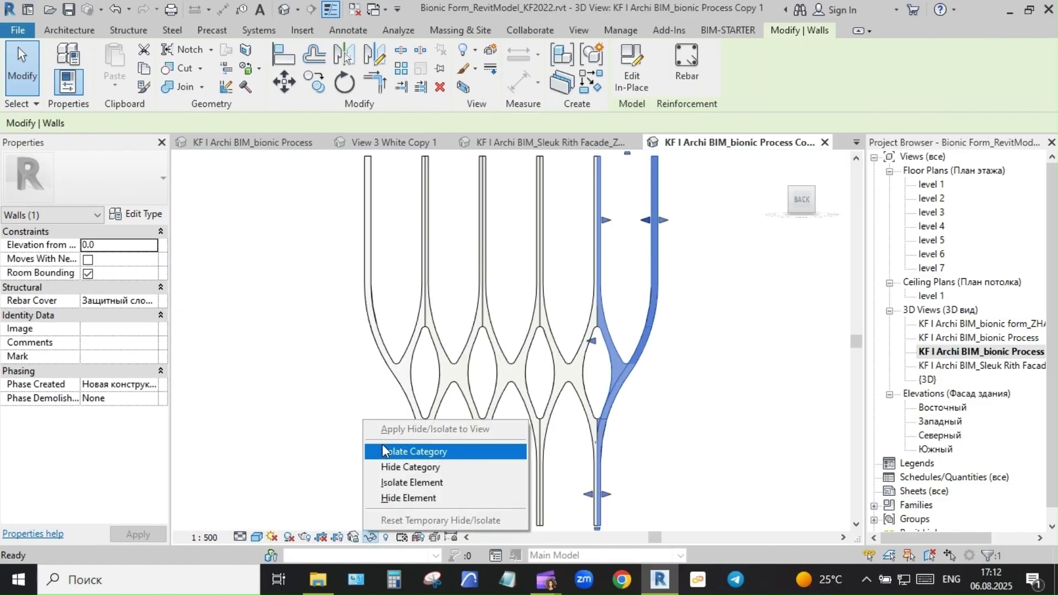
left_click(382, 448)
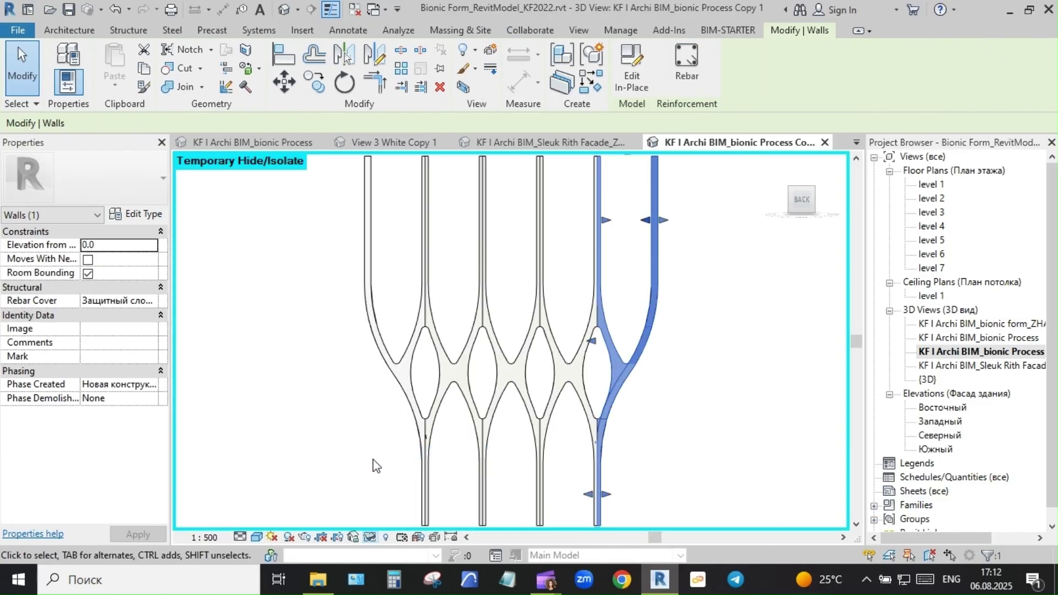
left_click(370, 537)
left_click(418, 520)
- Temporarily isolate the corner facade module as a single element
left_click(618, 380)
scroll(633, 454, "down", 2)
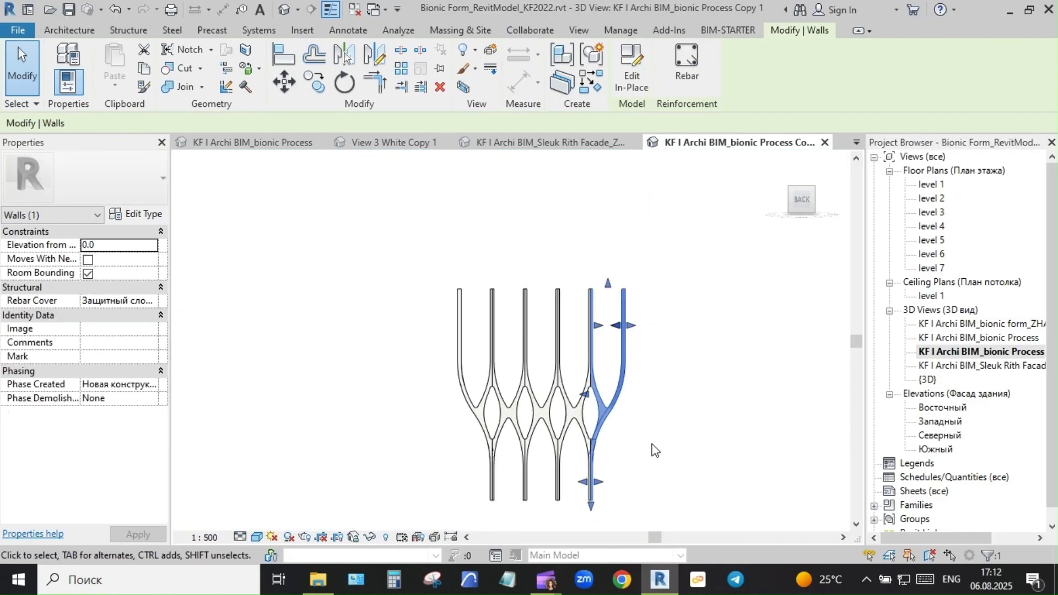
middle_click_drag(654, 448, 725, 429, "shift")
scroll(724, 430, "up", 1)
middle_click_drag(709, 472, 682, 380, "shift")
left_click(682, 381)
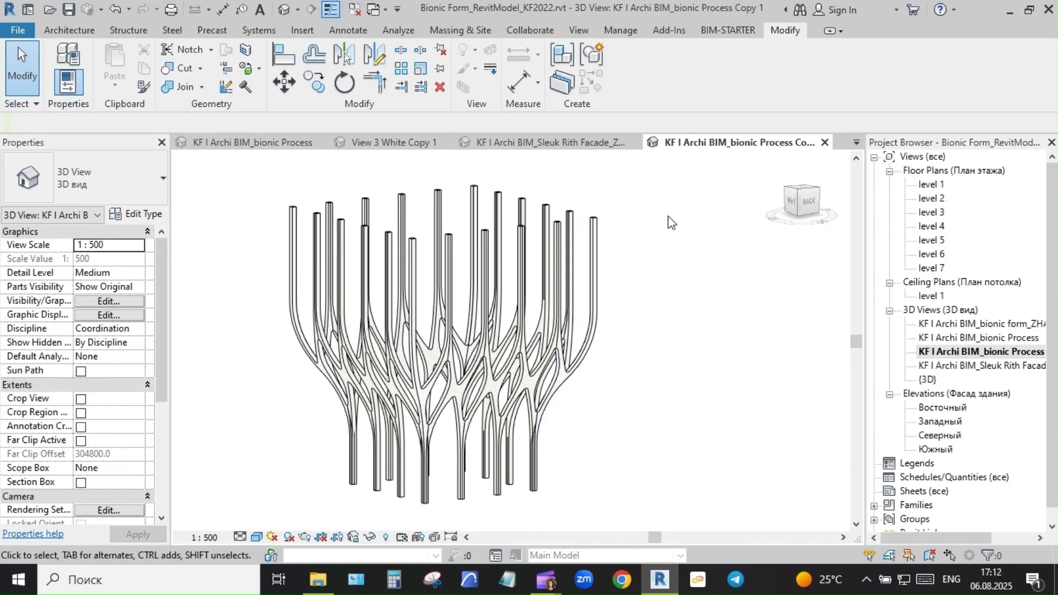
left_click(594, 298)
left_click(370, 538)
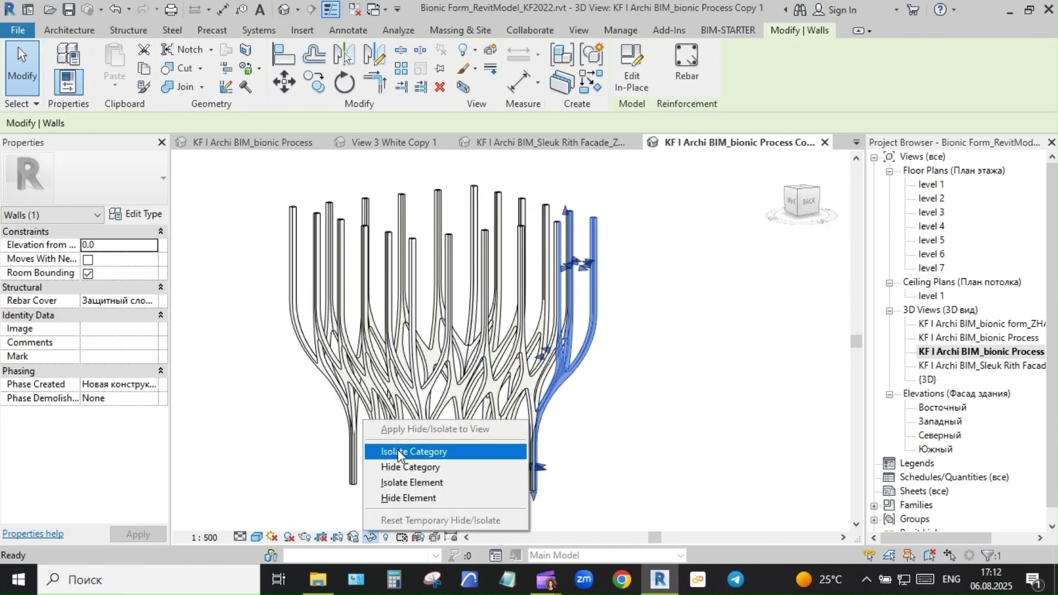
left_click(403, 482)
middle_click_drag(656, 435, 726, 464, "shift")
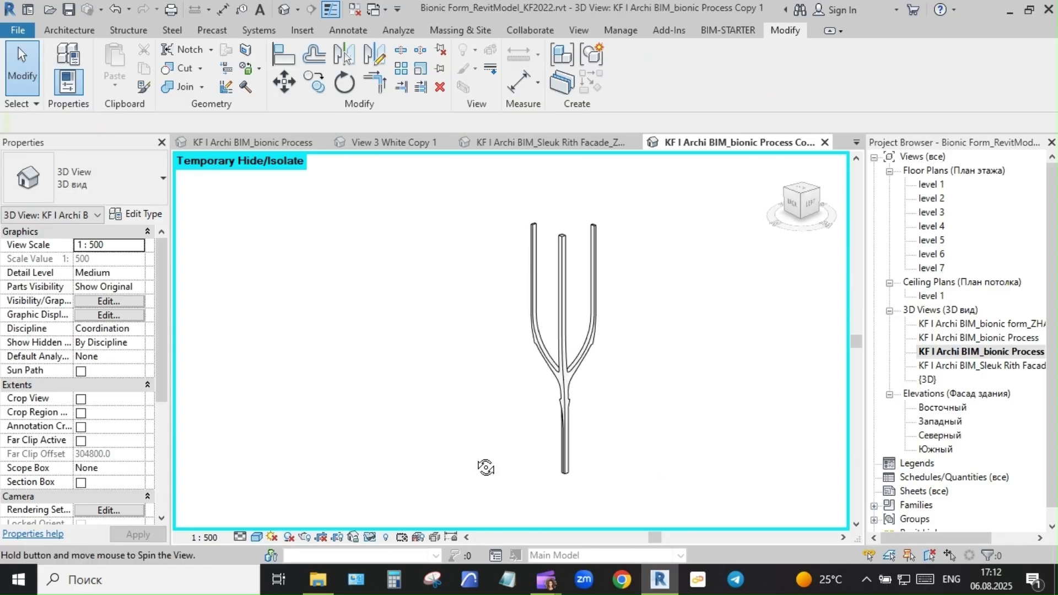
- Open the isolated corner module for in-place editing and examine its void extrusions and solid extrusion
left_click(586, 327)
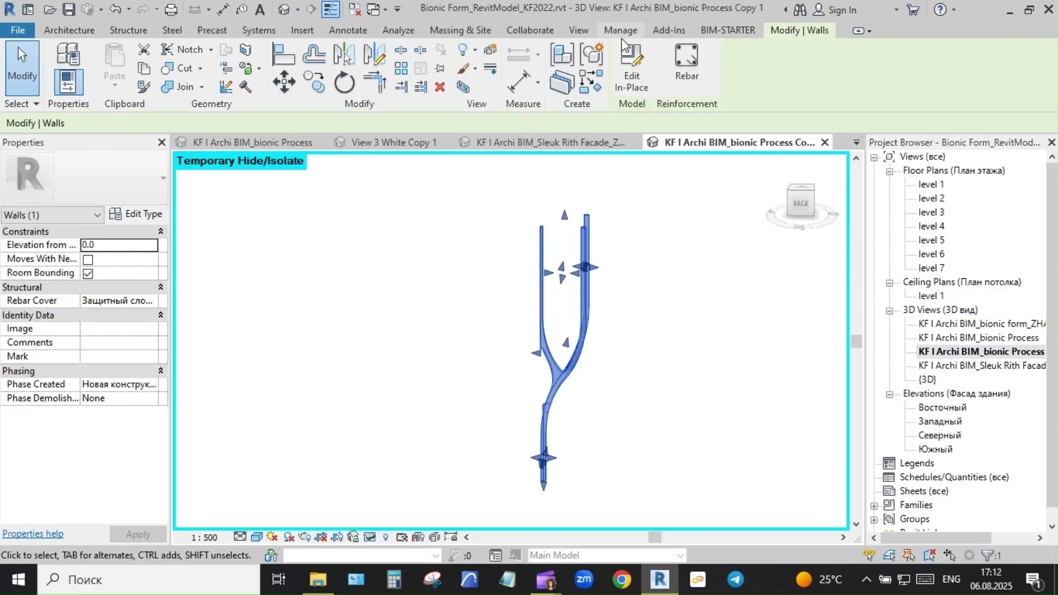
double_click(566, 374)
left_click(589, 348)
middle_click_drag(651, 385, 612, 403, "shift")
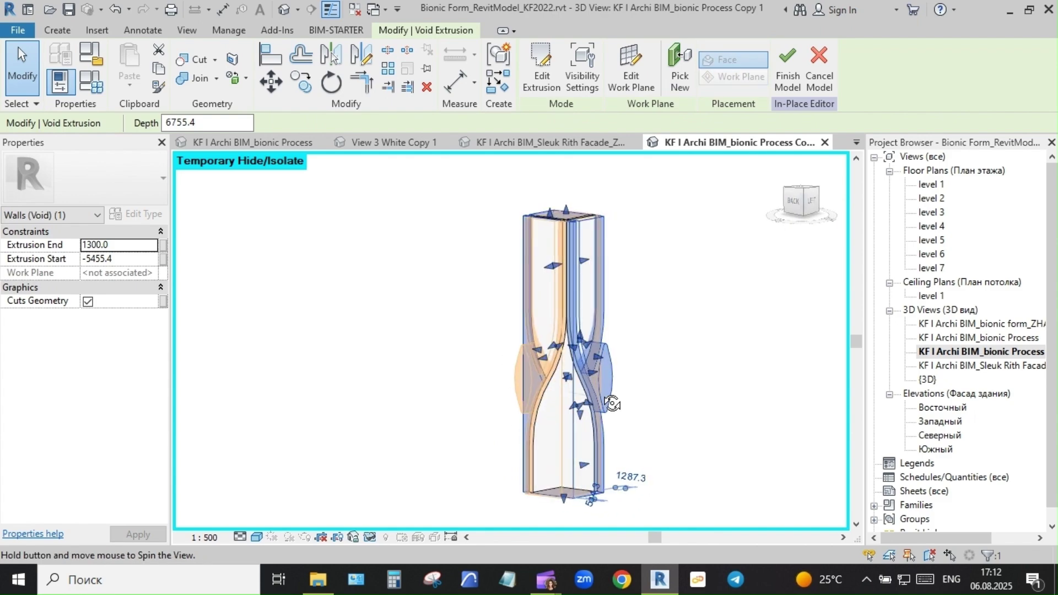
left_click(590, 445)
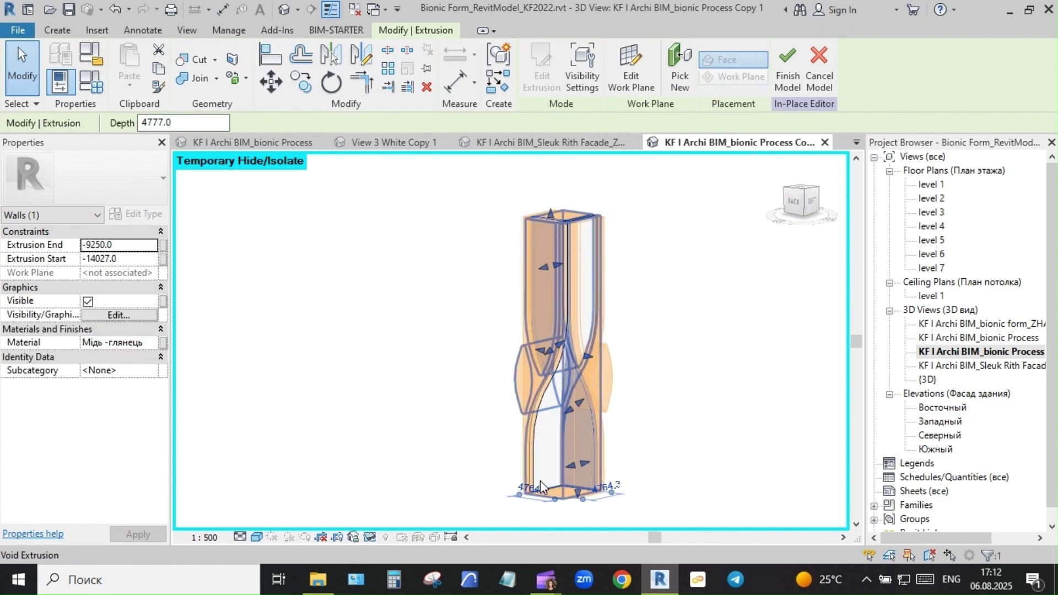
left_click(811, 200)
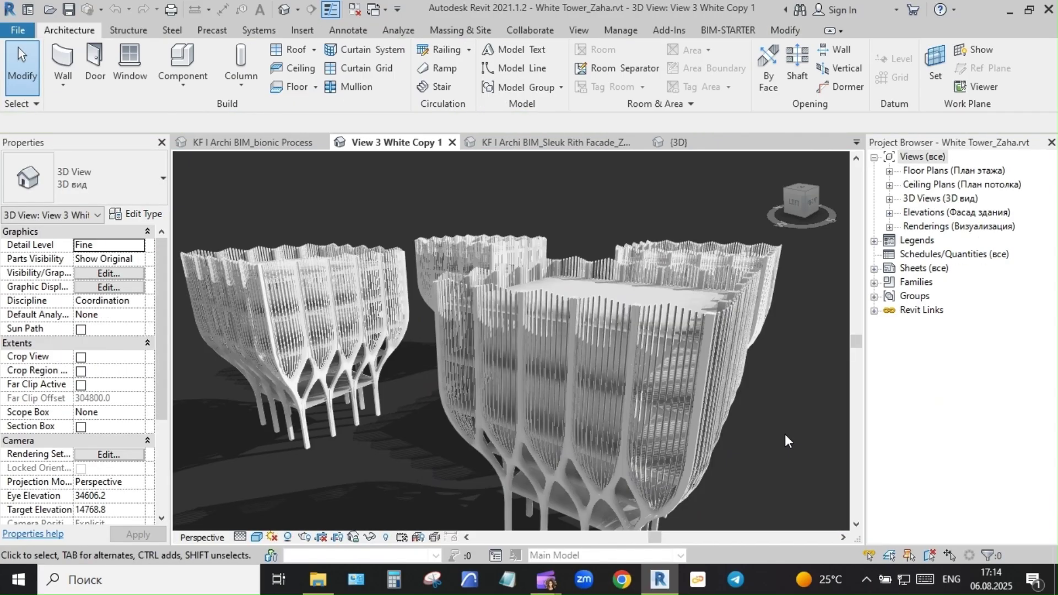
- Check the projection line override of Walls in the visibility/graphic settings of View 3 White Copy 1
scroll(784, 434, "up", 3)
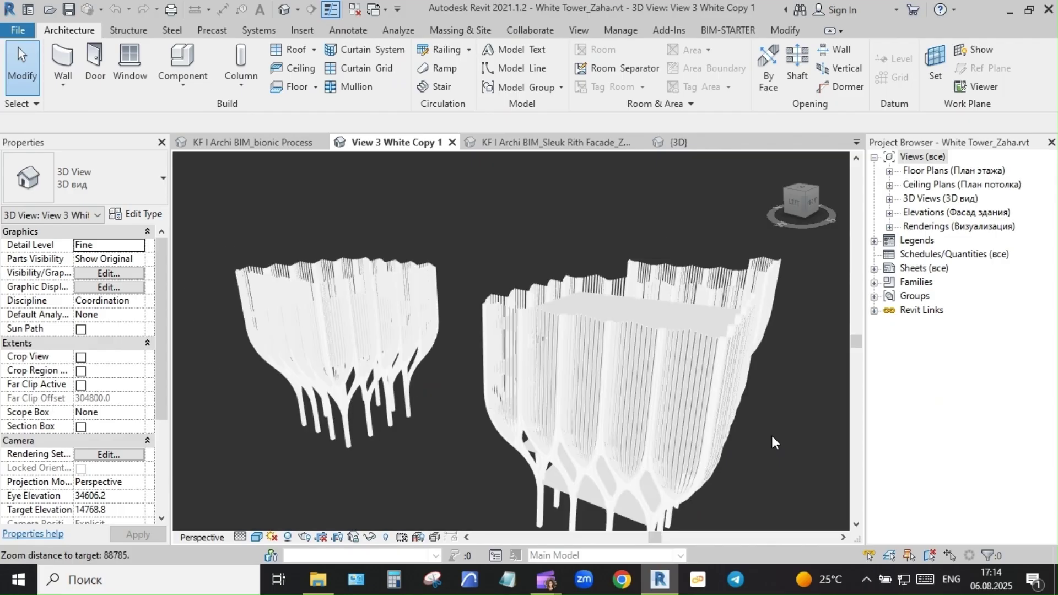
scroll(771, 435, "down", 3)
middle_click_drag(643, 340, 595, 285)
key("v")
key("g")
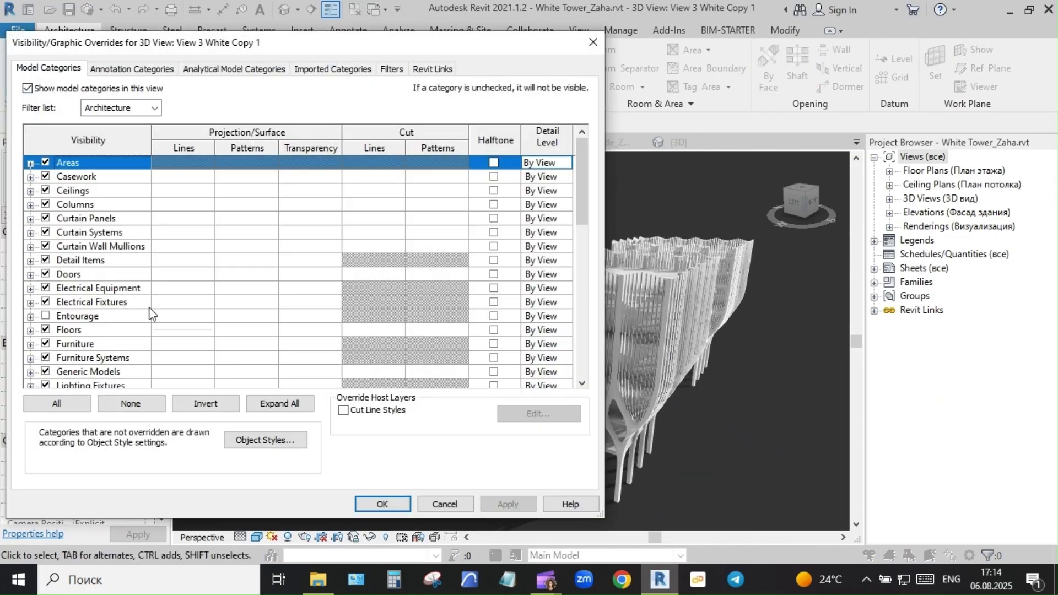
scroll(151, 311, "down", 9)
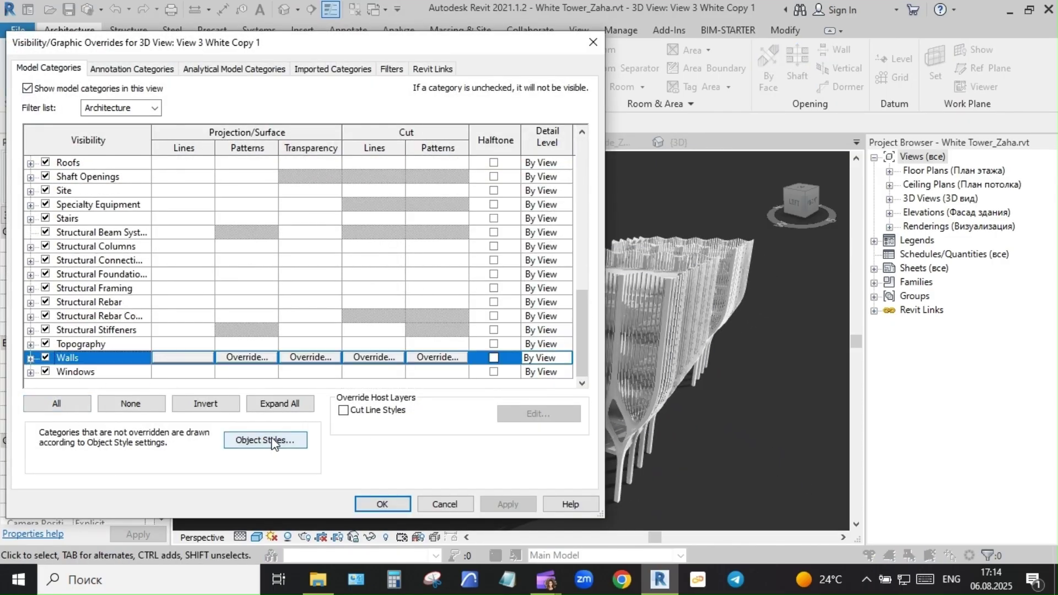
left_click(183, 357)
left_click(373, 241)
left_click(382, 504)
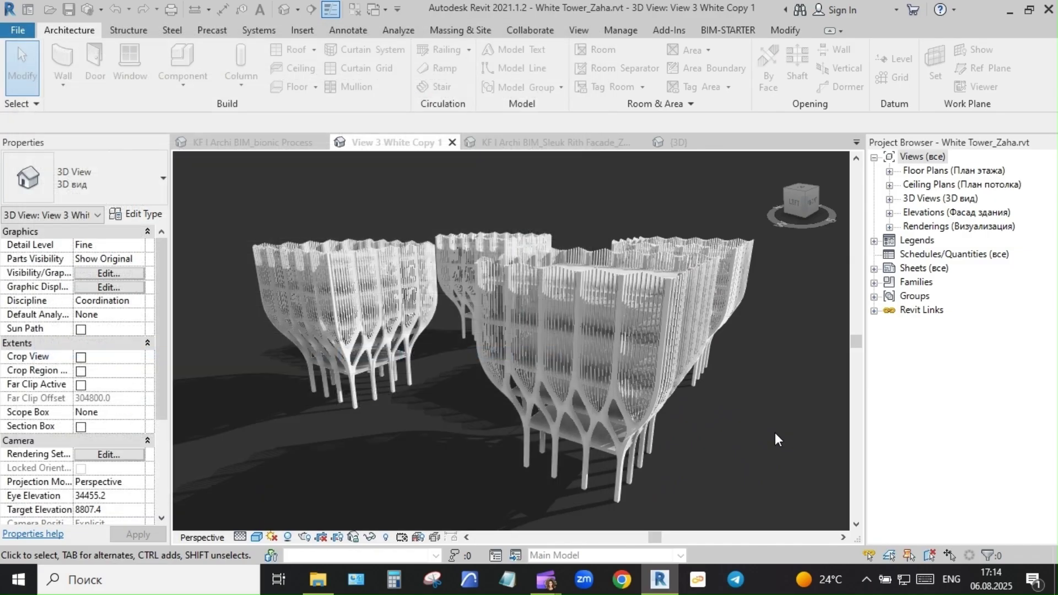
- Override the projection line colour of Walls to RGB 128-255-000 in View 3 White Copy 1 and apply it
left_click(95, 275)
left_click_drag(584, 179, 587, 360)
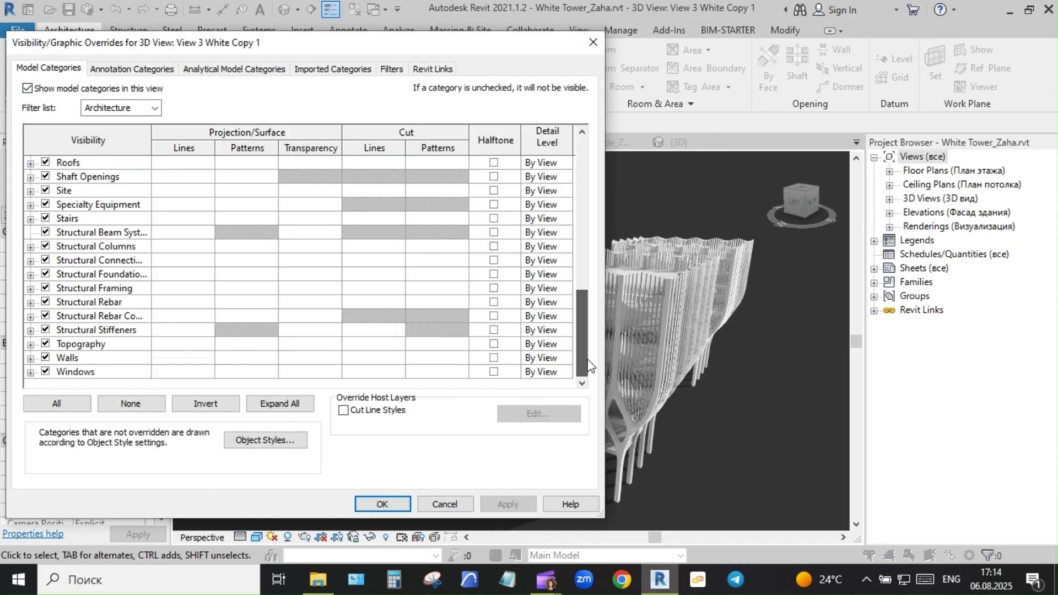
left_click(196, 358)
left_click(283, 174)
left_click(207, 87)
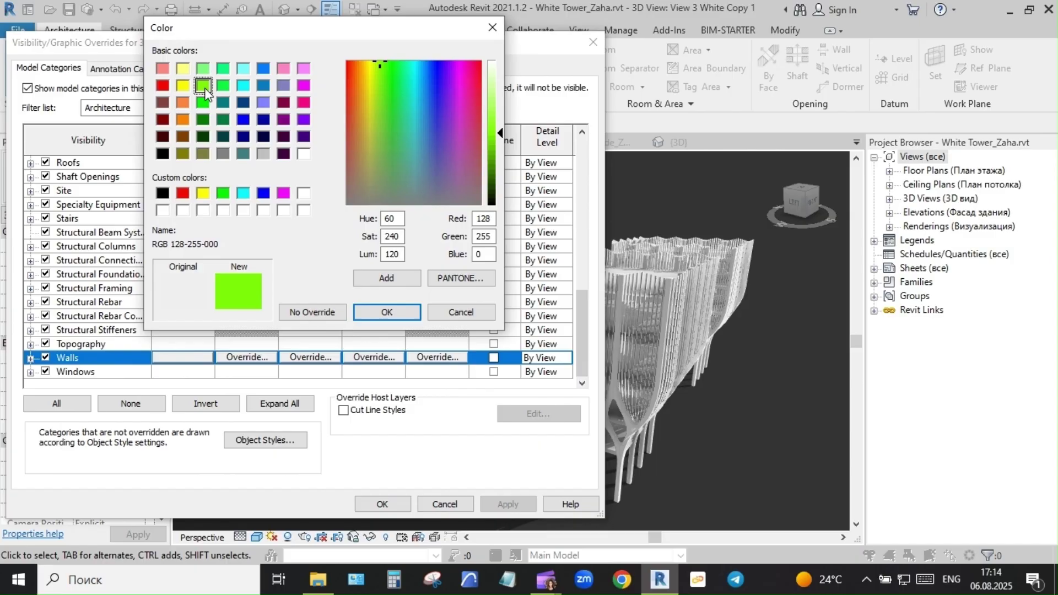
left_click(384, 307)
left_click(366, 238)
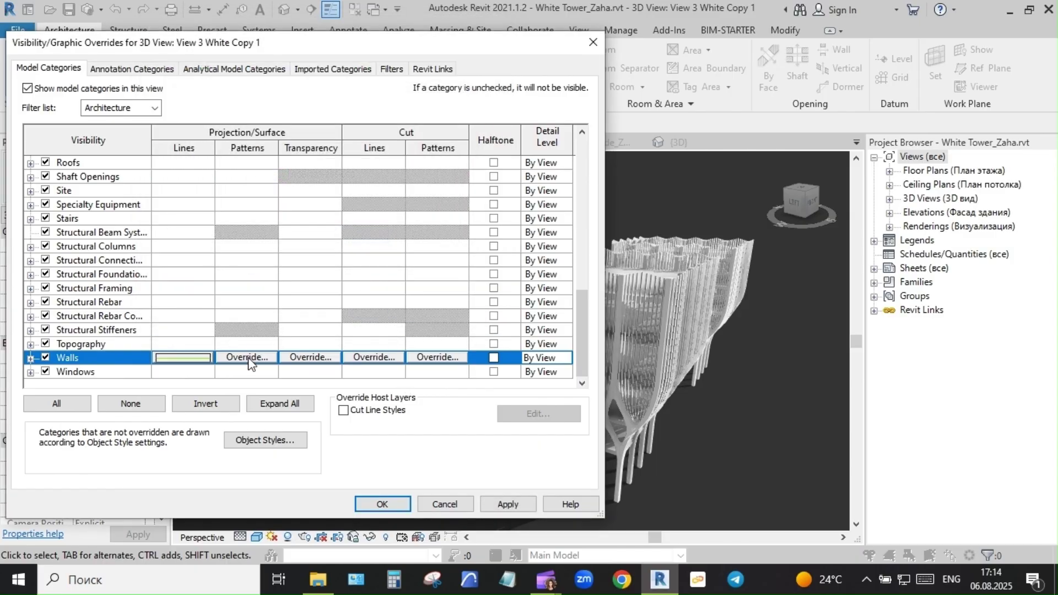
left_click(506, 505)
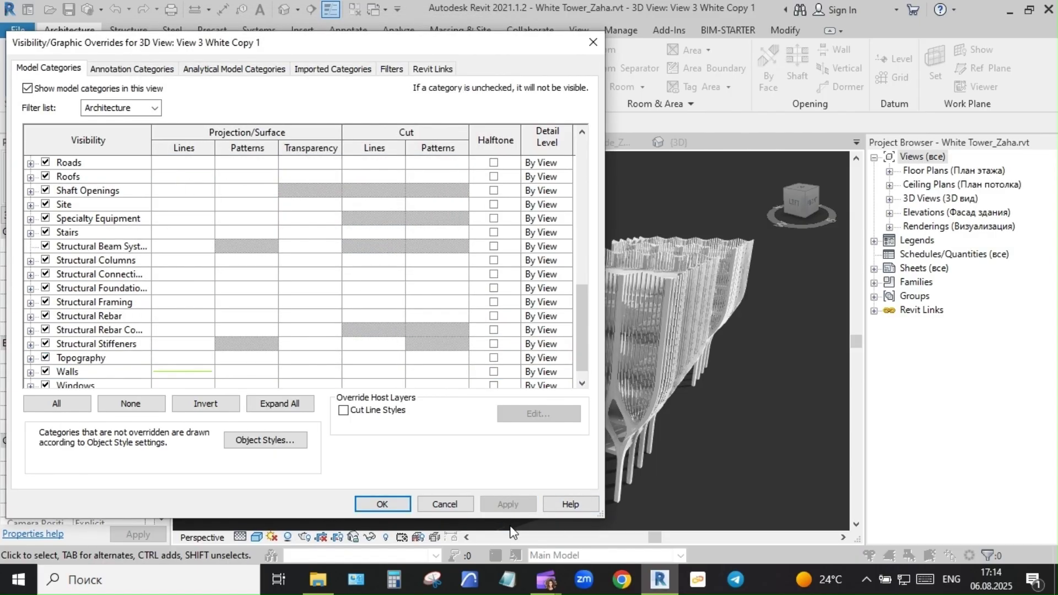
- Close the visibility/graphic overrides of View 3 White Copy 1 and examine the green-lined towers from several sides
left_click(382, 504)
middle_click_drag(335, 444, 478, 459, "shift")
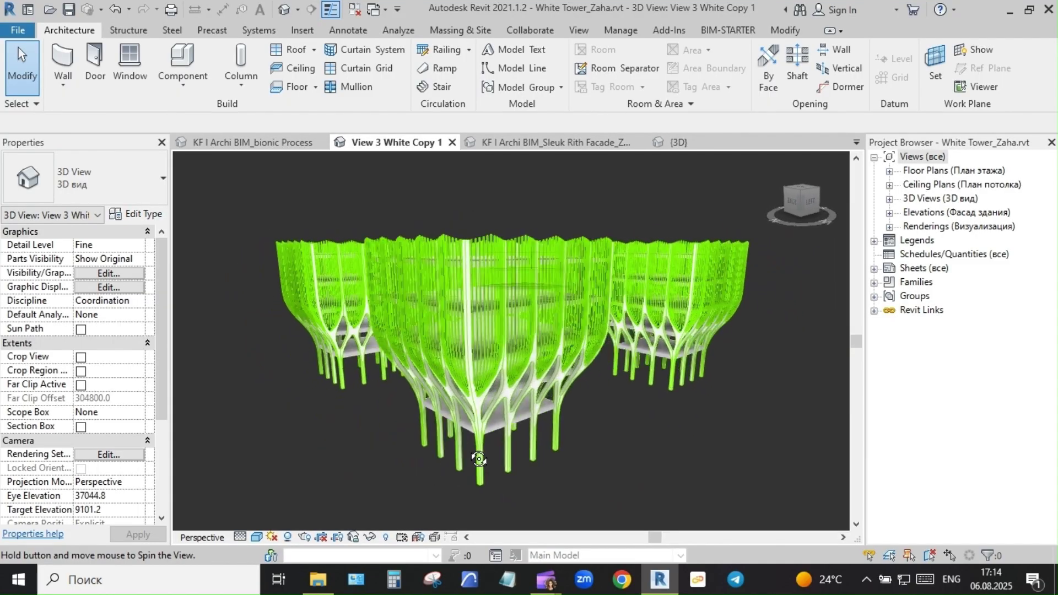
middle_click_drag(479, 458, 504, 462, "shift")
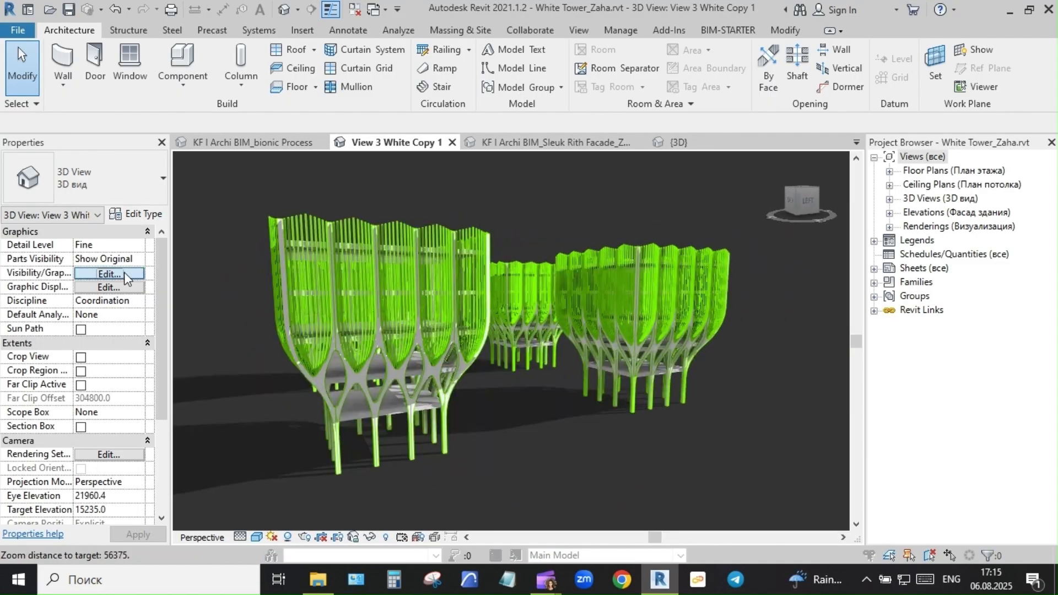
- Override the projection surface pattern of Walls in View 3 White Copy 1 with a yellow solid foreground fill and apply it
left_click(125, 274)
left_click_drag(589, 204, 590, 374)
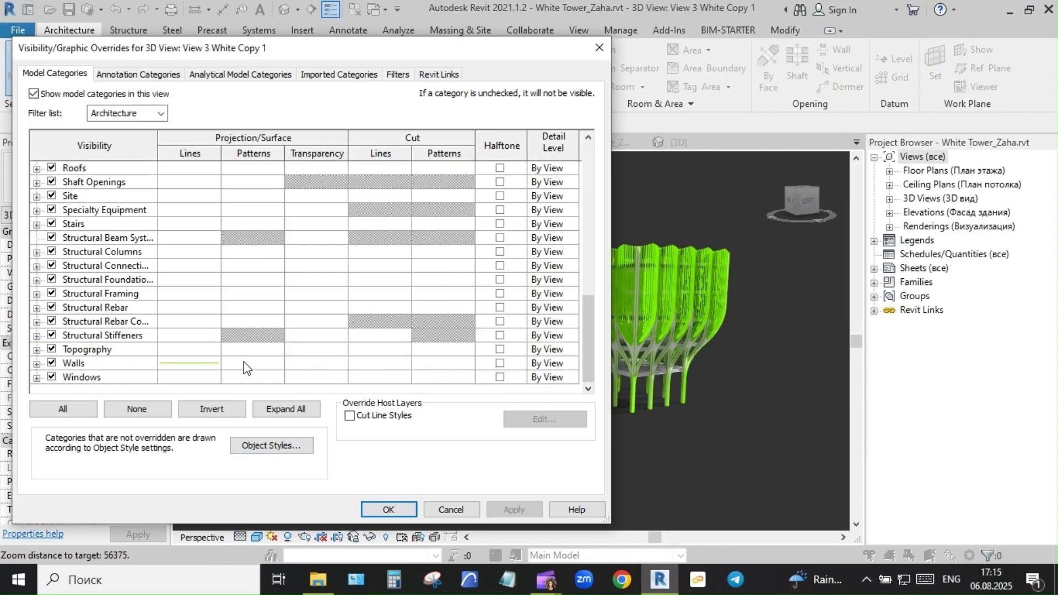
left_click(267, 365)
left_click(605, 275)
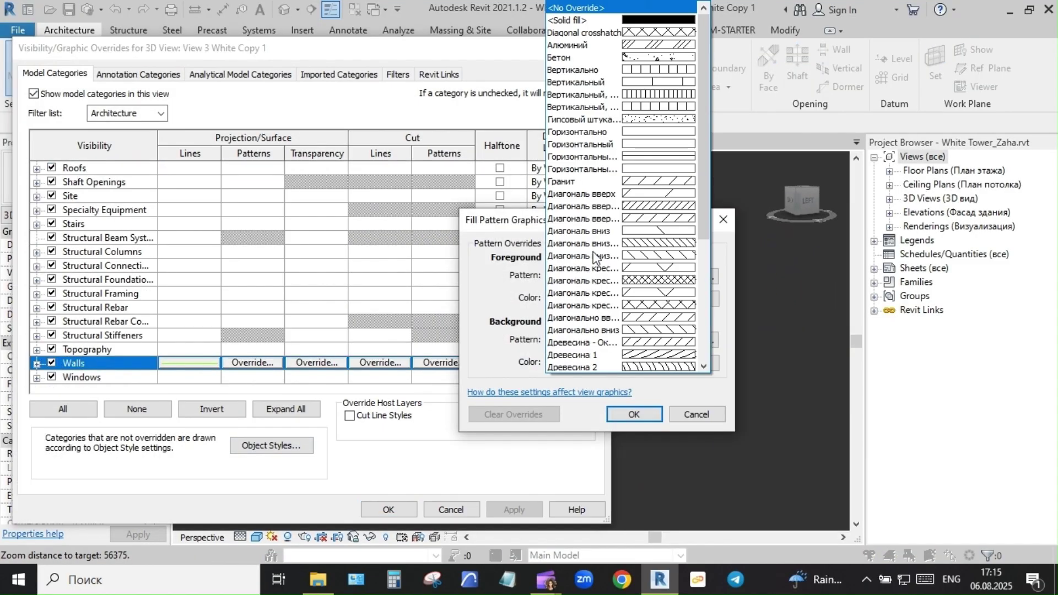
left_click(661, 20)
left_click(623, 300)
left_click(456, 232)
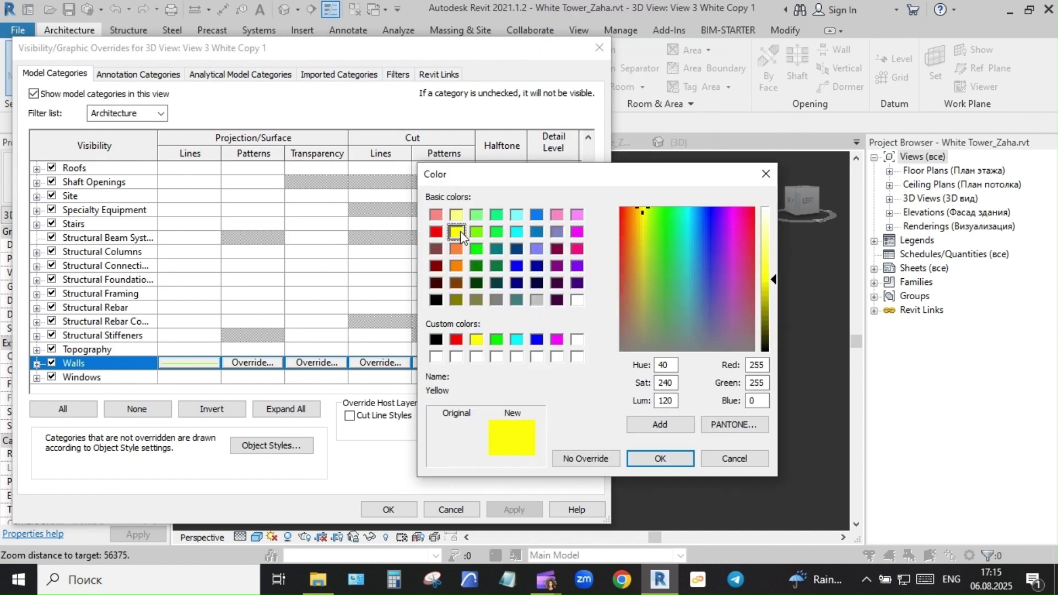
left_click(641, 460)
left_click(633, 417)
left_click(532, 508)
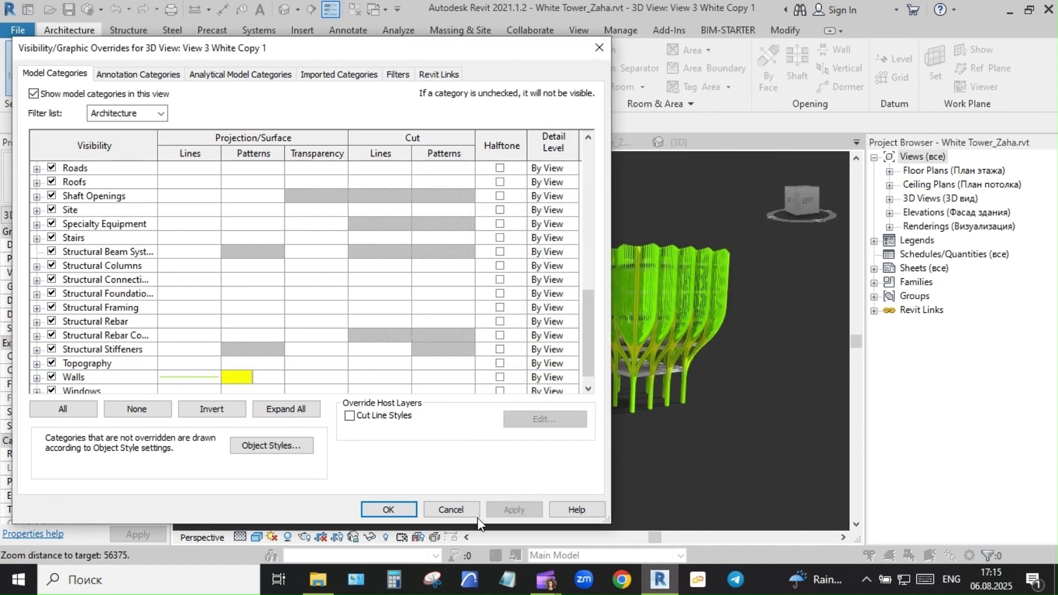
- Set the projection line colour of Walls to RGB 055-055-055 and accept the view's graphic overrides
left_click(197, 377)
left_click(197, 363)
left_click(280, 175)
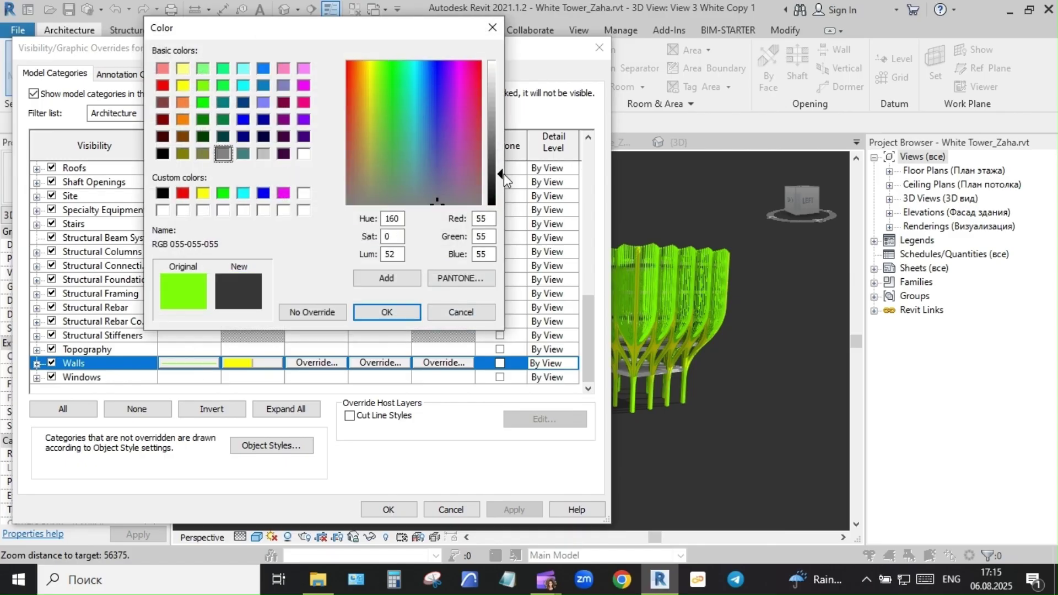
left_click(386, 312)
left_click(358, 233)
left_click(513, 509)
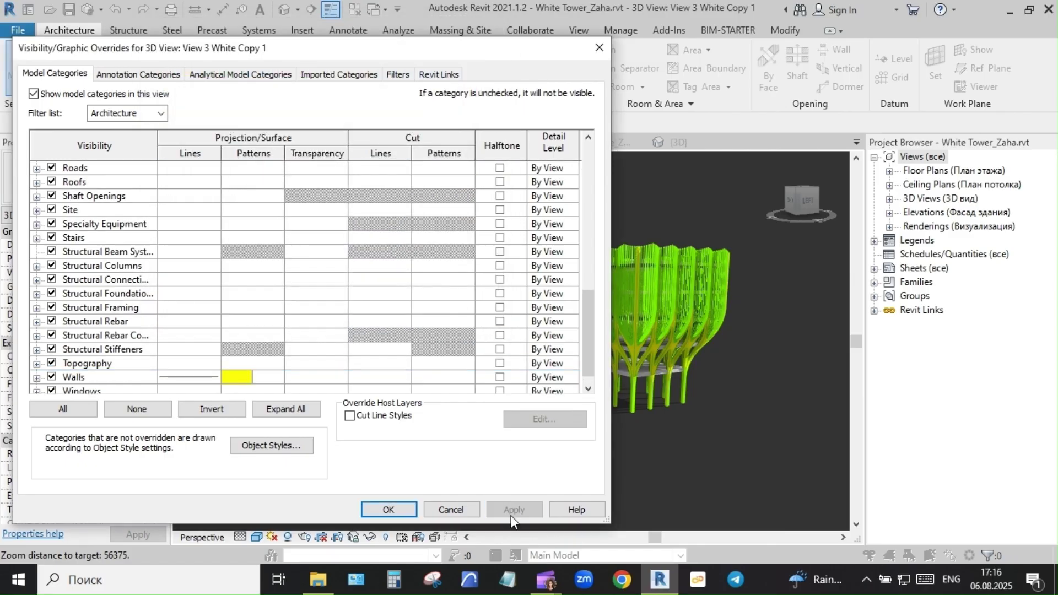
left_click(404, 510)
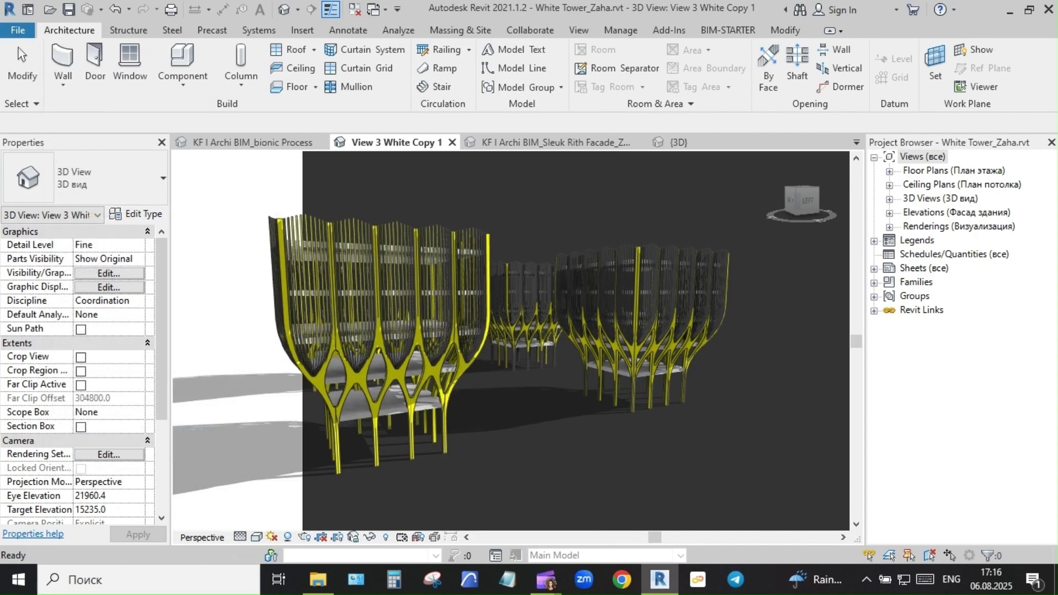
- Make a displacement set from the tower's corner facade module and displace it outward about 8255 along Y
middle_click_drag(545, 487, 583, 480, "shift")
left_click(384, 349)
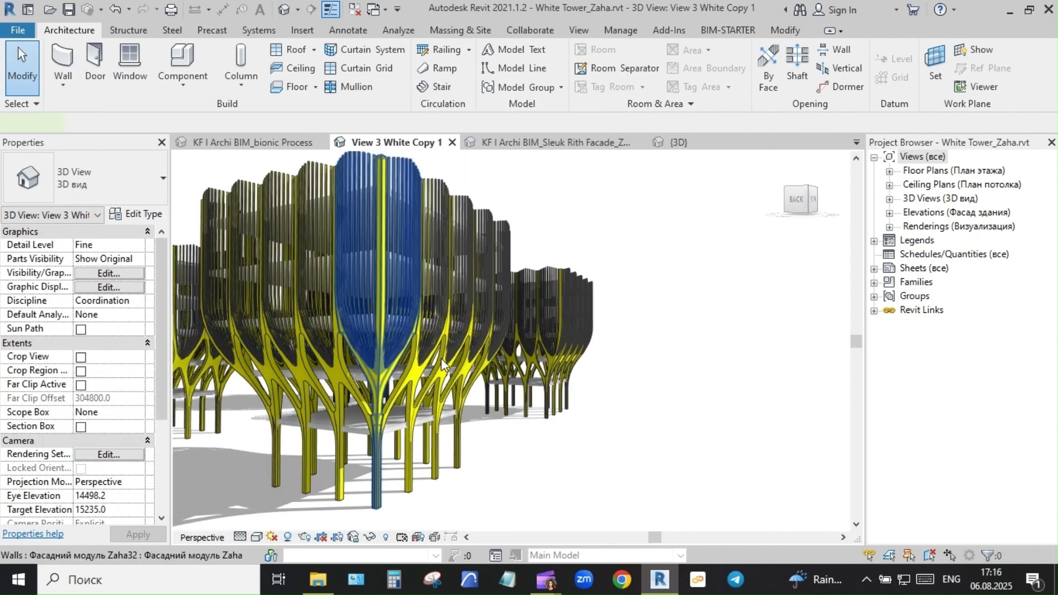
left_click(492, 52)
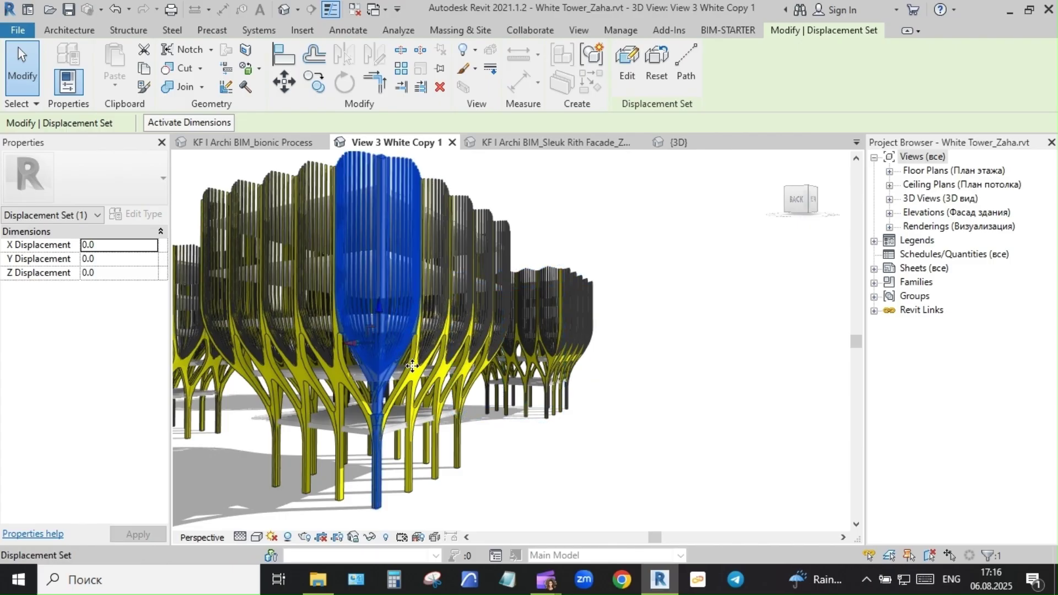
middle_click_drag(704, 462, 707, 464, "shift")
scroll(777, 461, "down", 8)
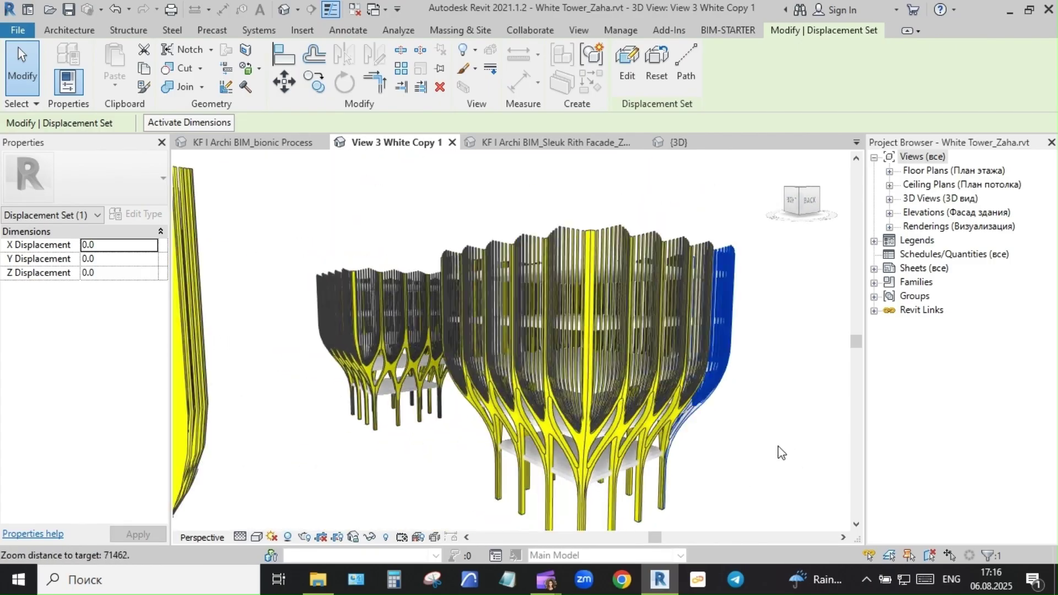
left_click_drag(687, 396, 746, 400)
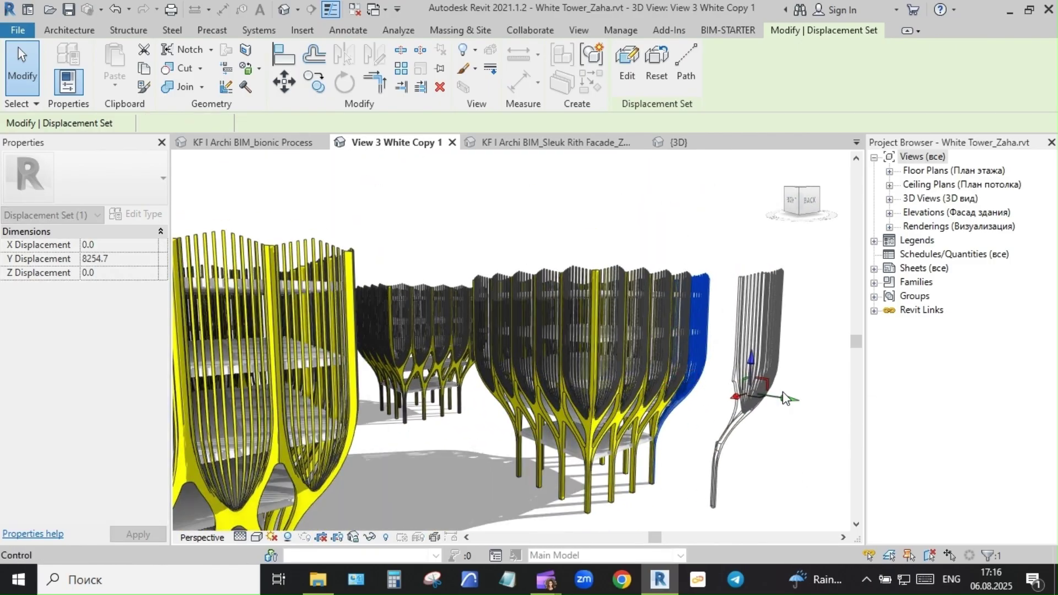
- Add displacement paths linking points on the displaced facade module and its column base to their original positions
left_click(685, 65)
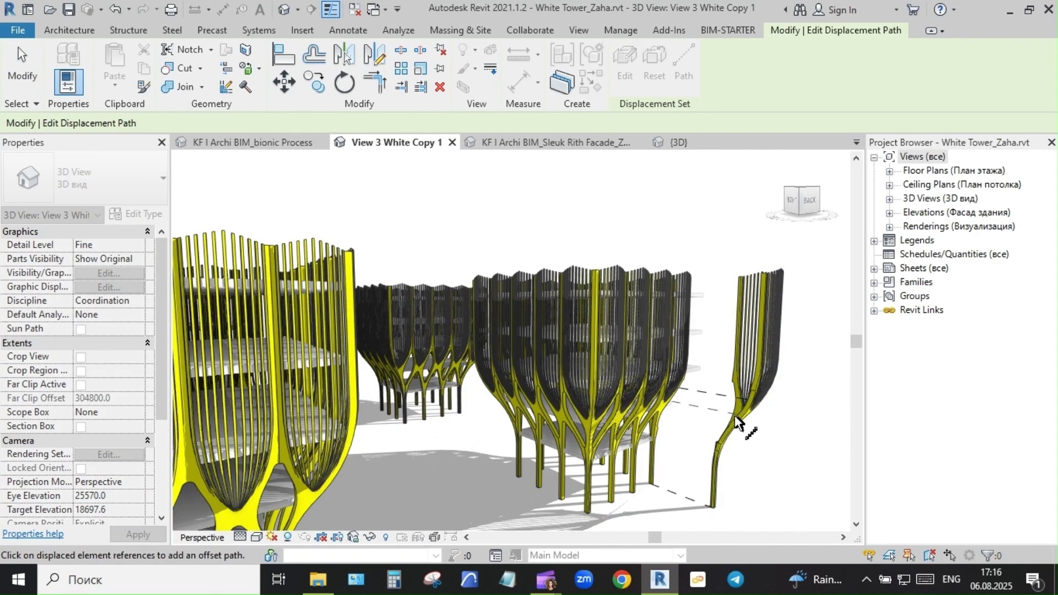
key("Escape")
scroll(742, 469, "down", 3)
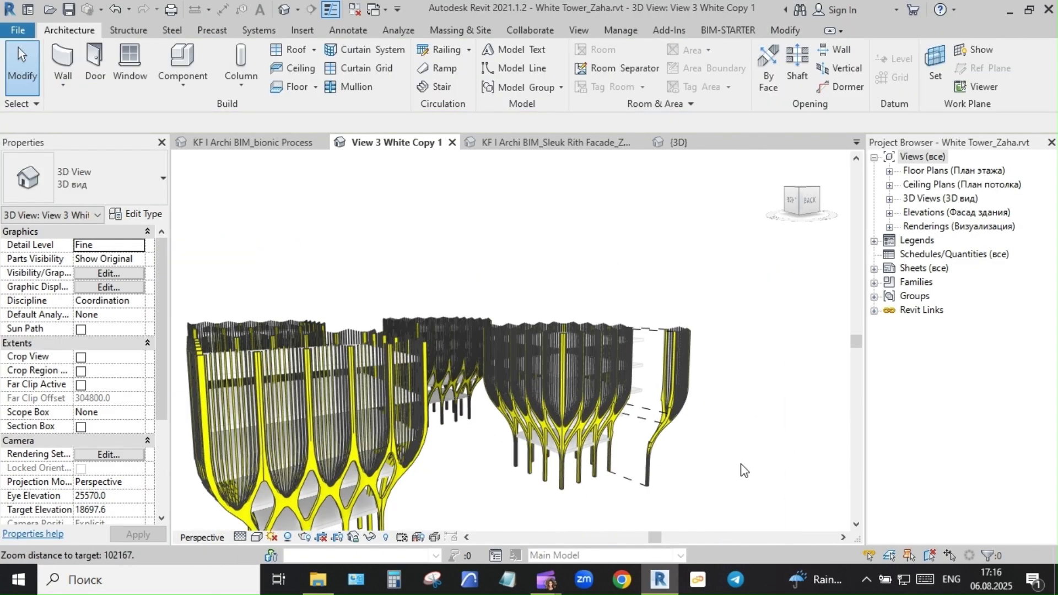
middle_click_drag(721, 494, 584, 482, "shift")
middle_click_drag(506, 510, 726, 486, "shift")
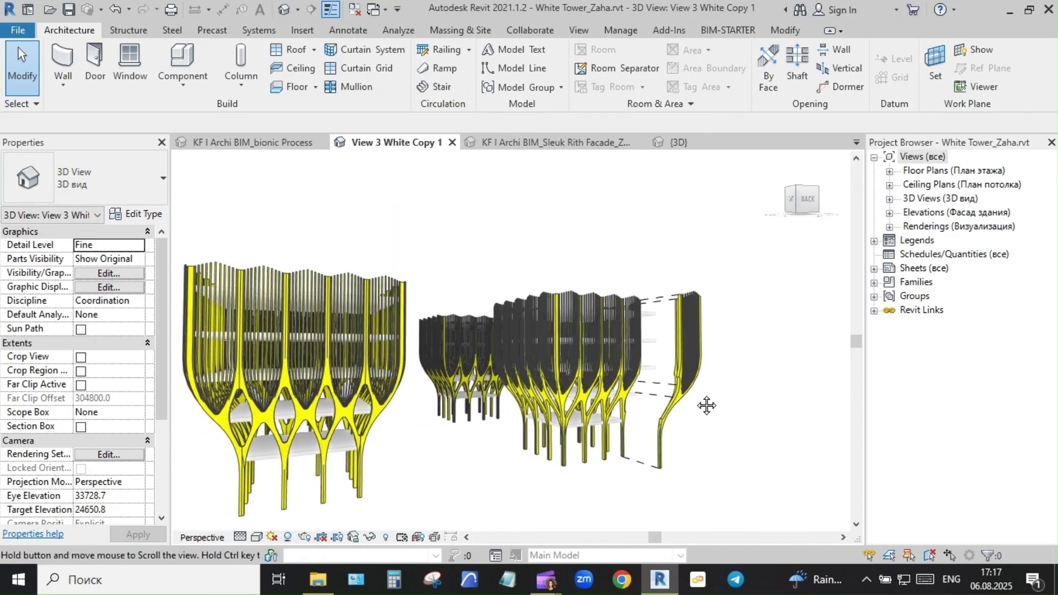